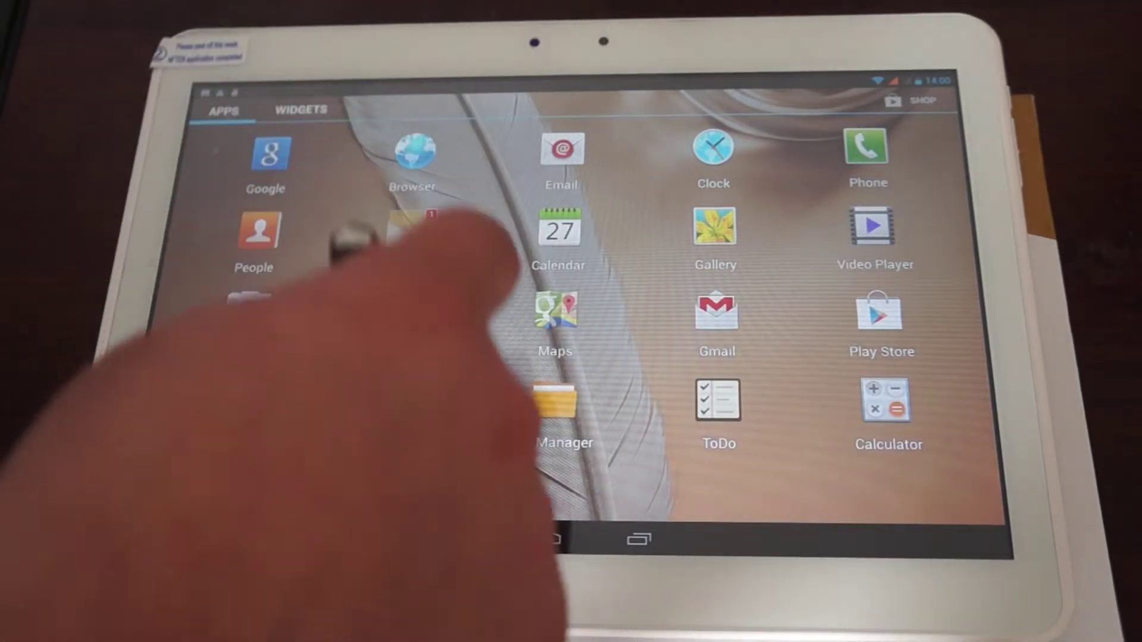
pyautogui.click(414, 236)
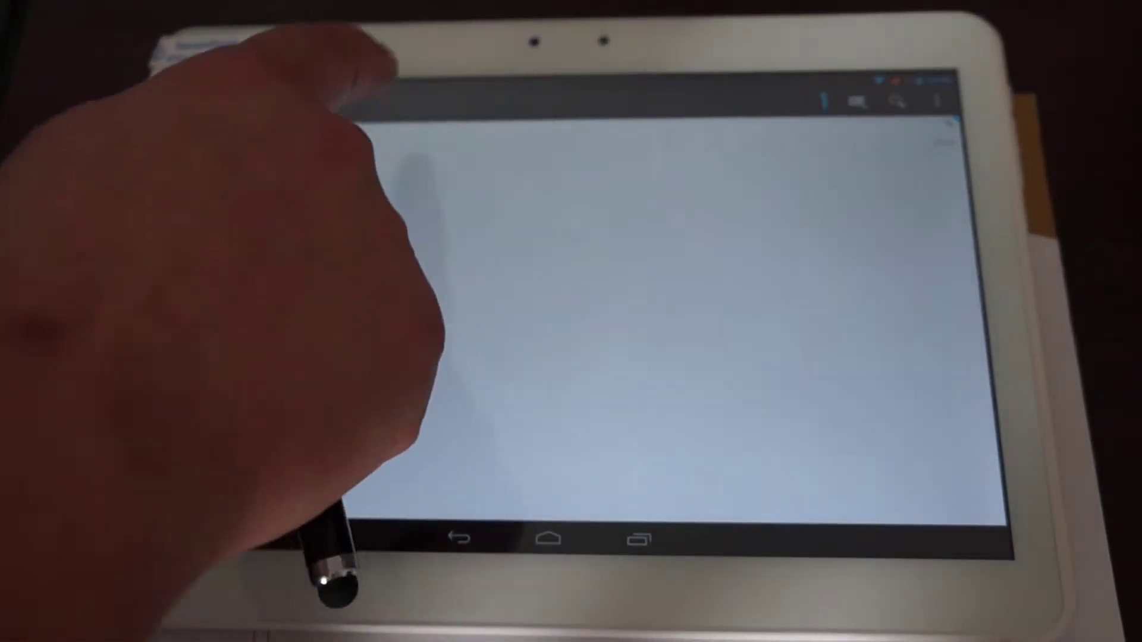
pyautogui.click(267, 142)
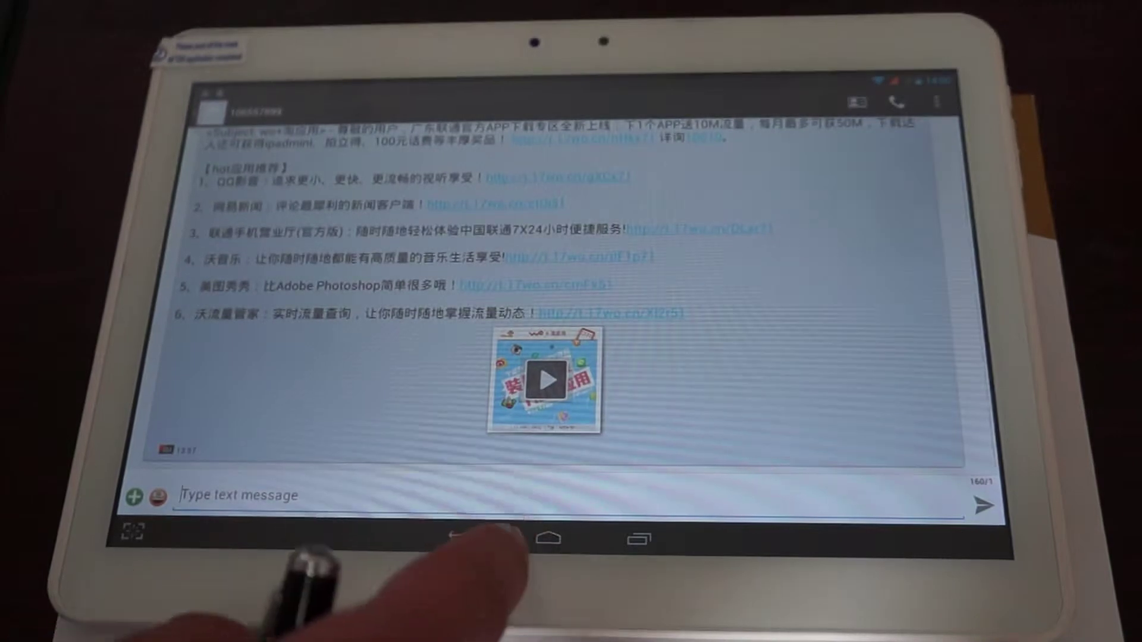
pyautogui.click(460, 538)
pyautogui.click(460, 538)
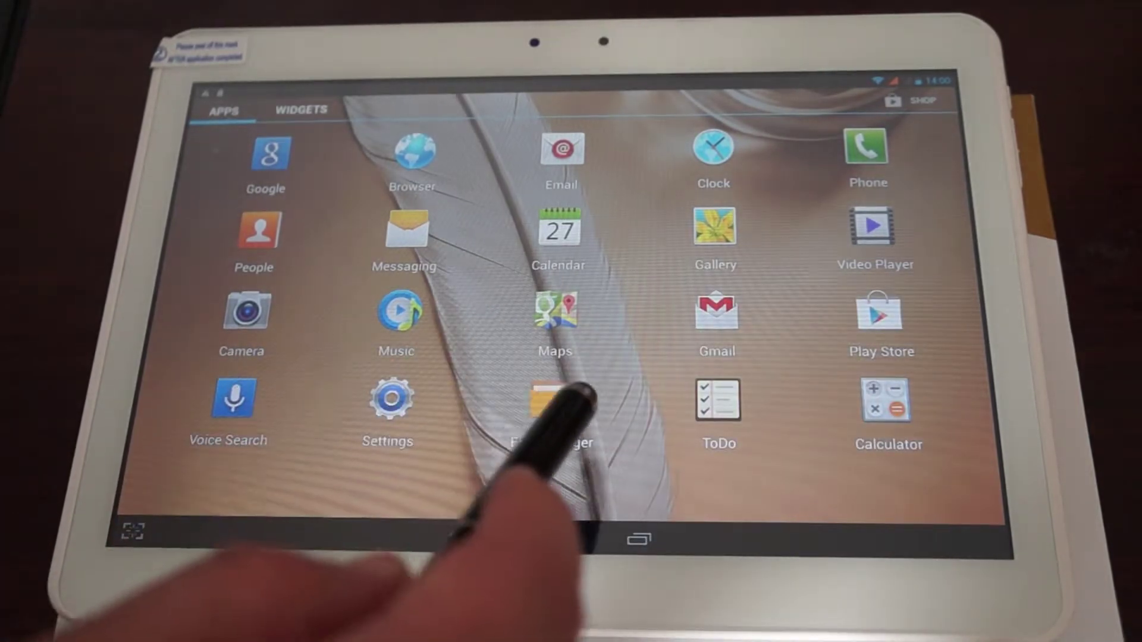
pyautogui.moveTo(803, 357); pyautogui.dragTo(357, 357)
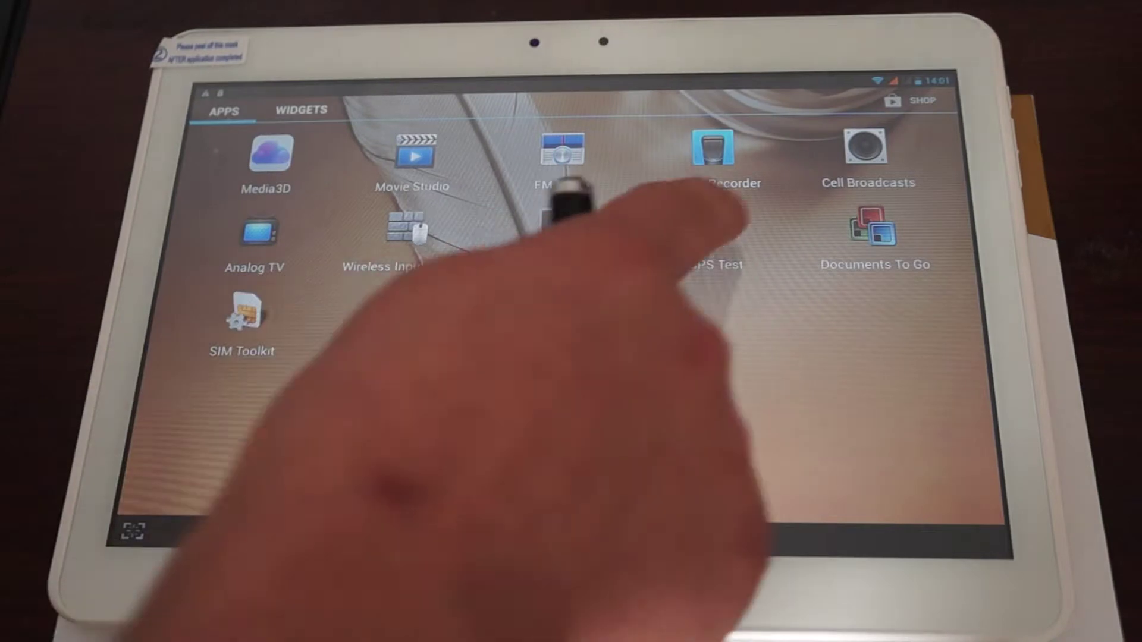
pyautogui.click(713, 236)
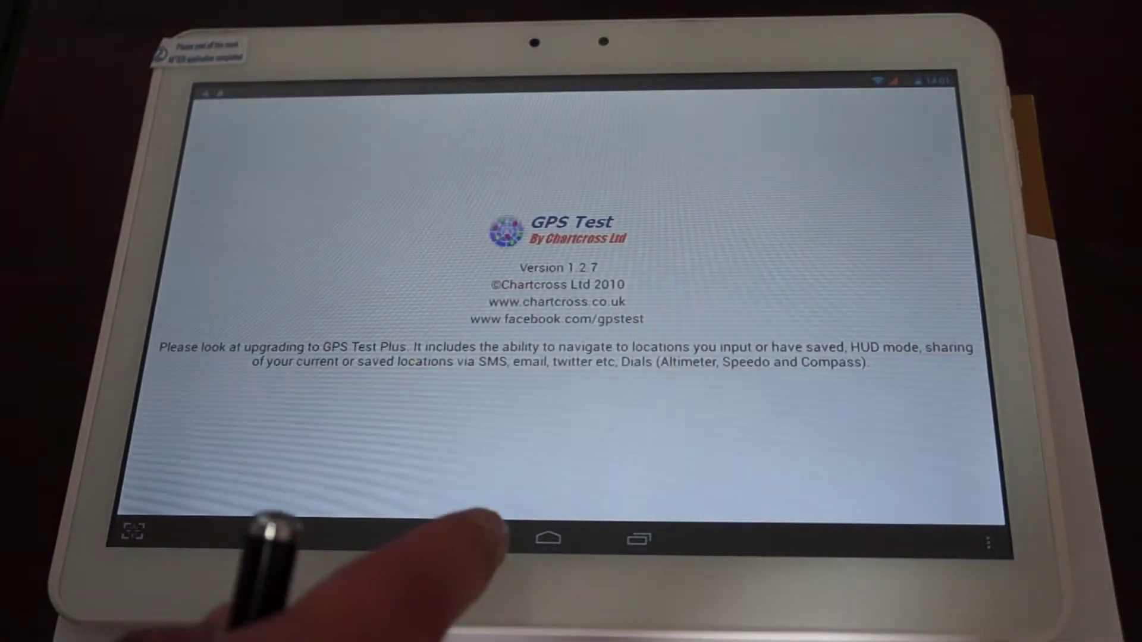
pyautogui.click(460, 538)
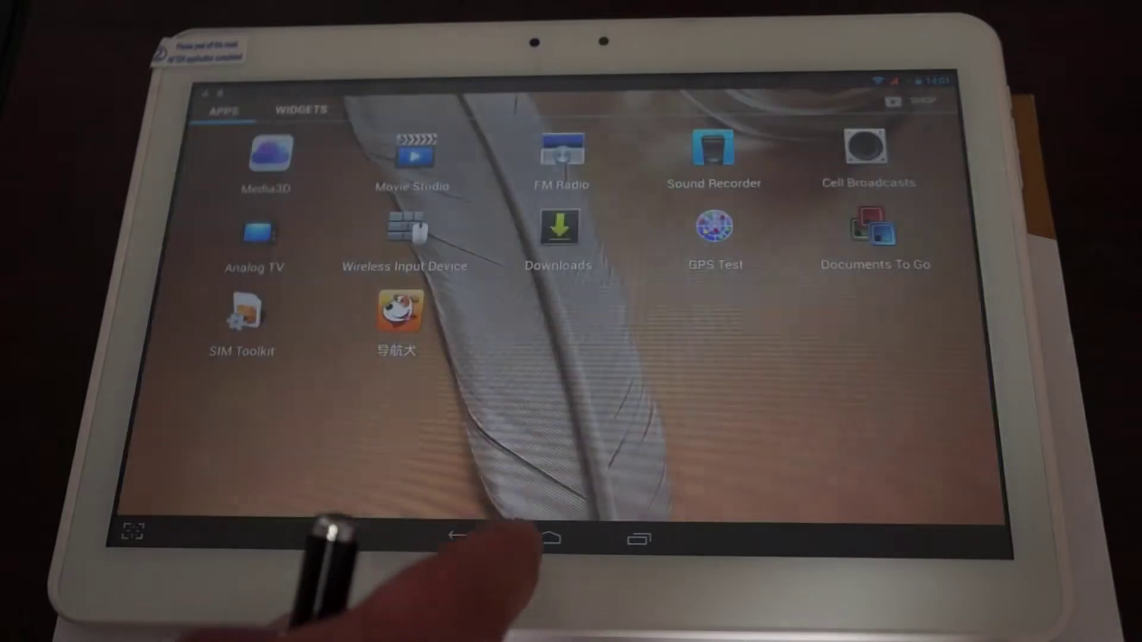
pyautogui.click(714, 236)
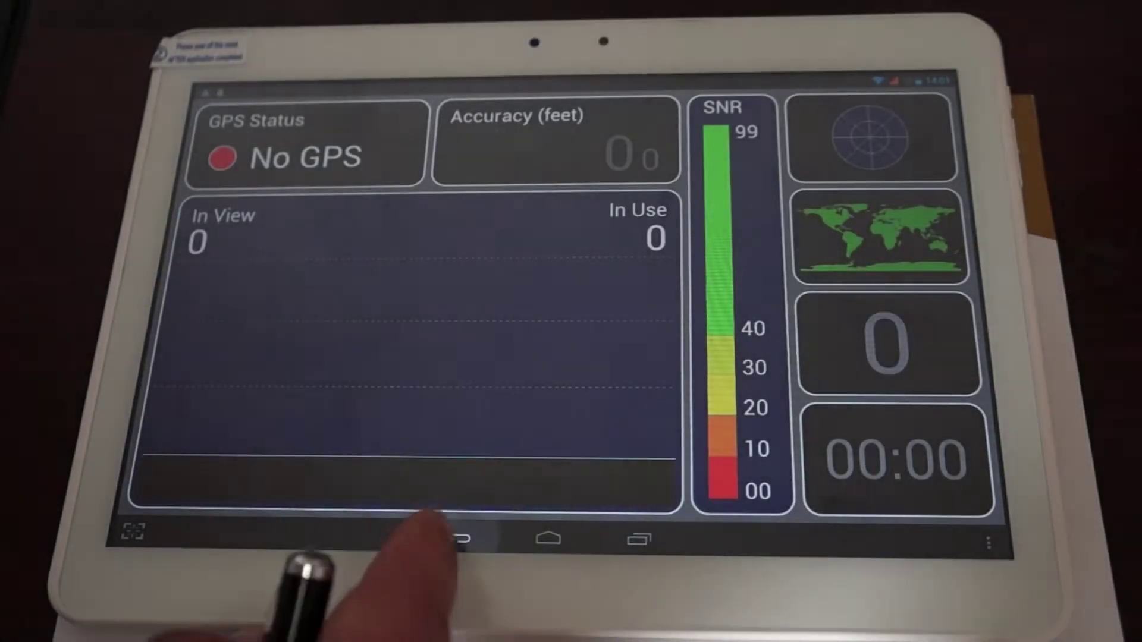
pyautogui.click(460, 537)
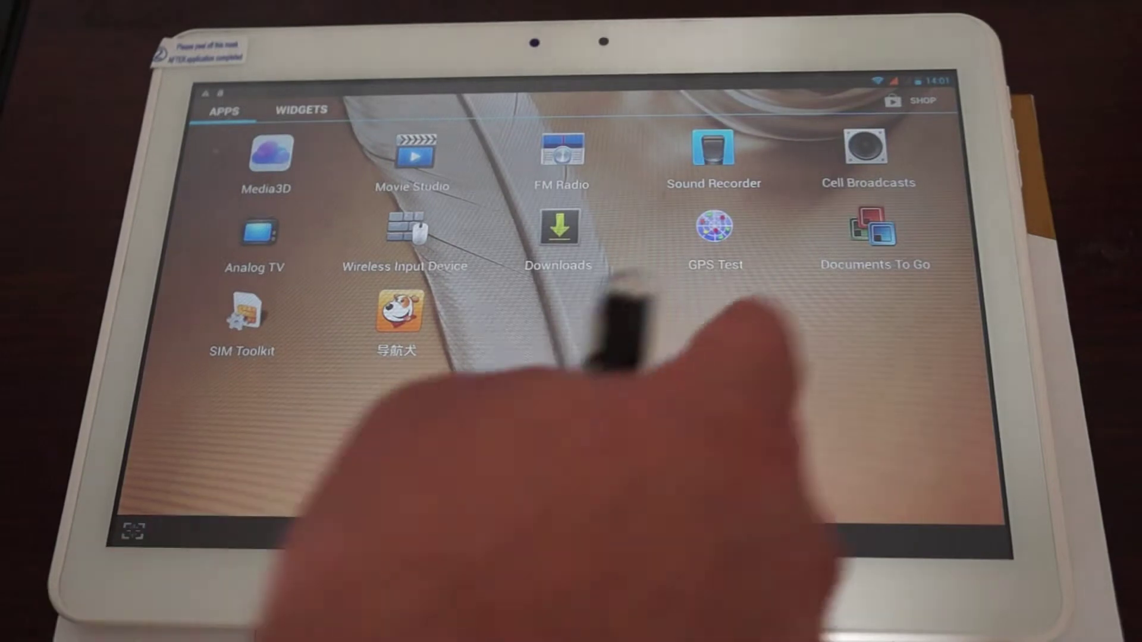
pyautogui.click(857, 232)
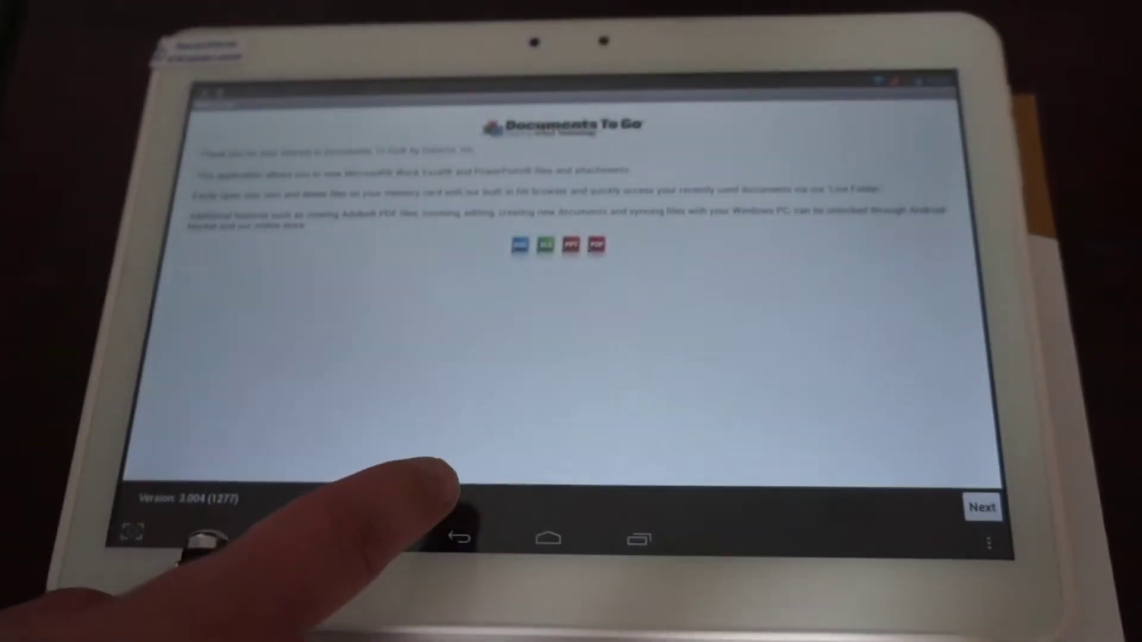
pyautogui.click(461, 537)
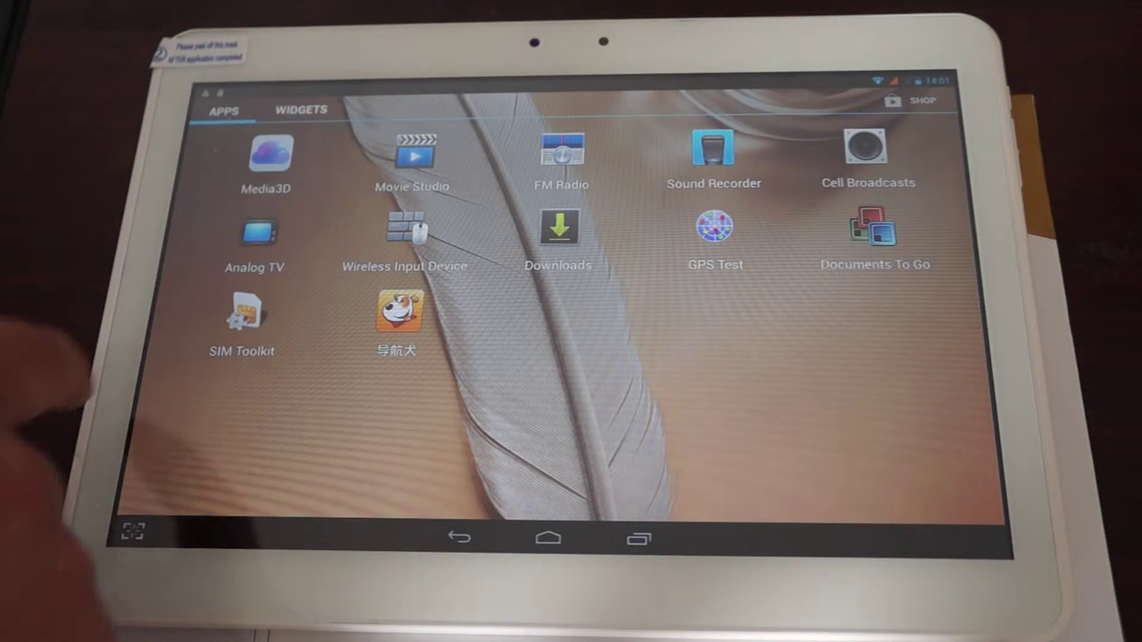
pyautogui.moveTo(357, 357)
pyautogui.mouseDown()
pyautogui.moveTo(803, 357)
pyautogui.moveTo(357, 357)
pyautogui.mouseUp()
pyautogui.moveTo(624, 340); pyautogui.dragTo(268, 339)
pyautogui.moveTo(357, 357)
pyautogui.mouseDown()
pyautogui.moveTo(714, 356)
pyautogui.moveTo(357, 356)
pyautogui.mouseUp()
pyautogui.moveTo(714, 357)
pyautogui.mouseDown()
pyautogui.moveTo(357, 357)
pyautogui.moveTo(803, 357)
pyautogui.mouseUp()
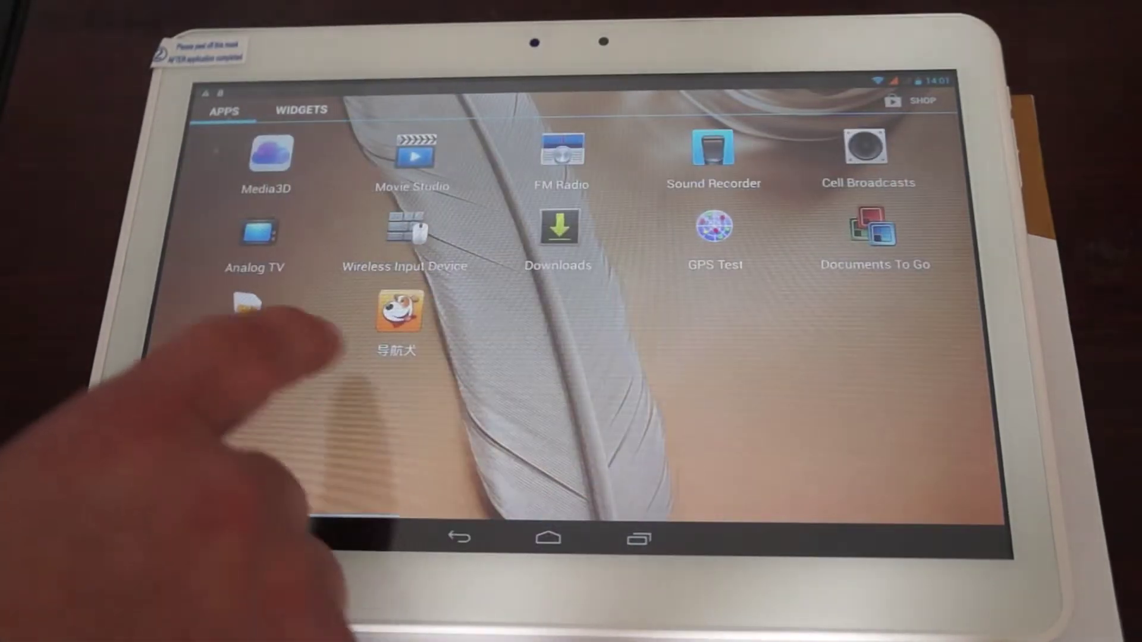
pyautogui.moveTo(357, 401); pyautogui.dragTo(758, 401)
# Step: Check storage usage: 0.98 GB internal, 12.73 GB USB with 12.66 GB free, including pictures and videos
pyautogui.click(393, 407)
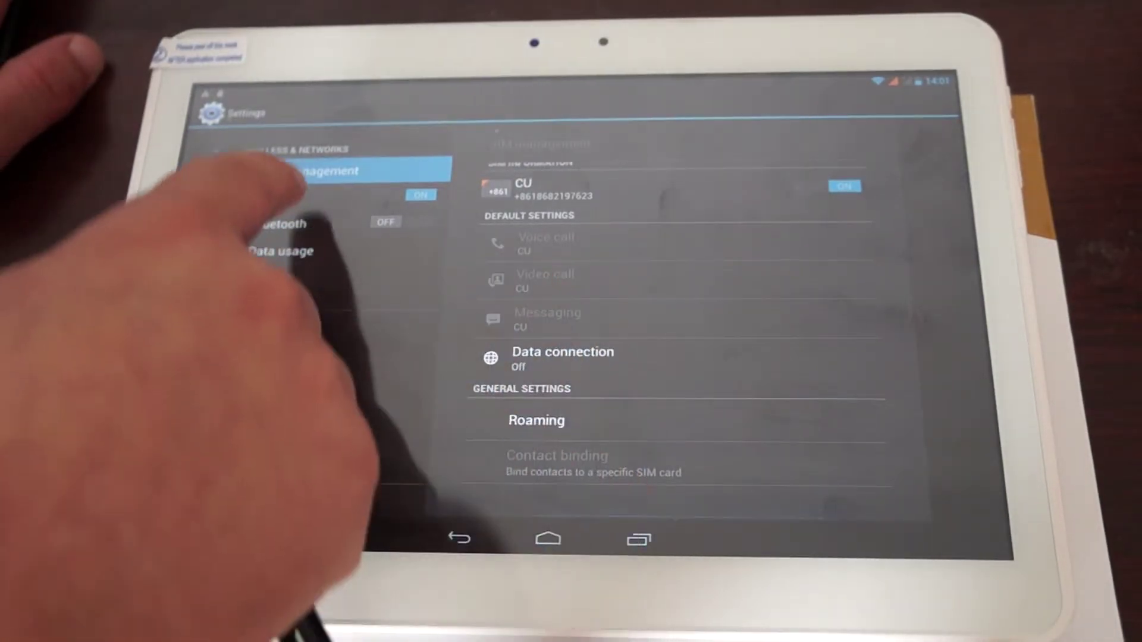
pyautogui.click(294, 198)
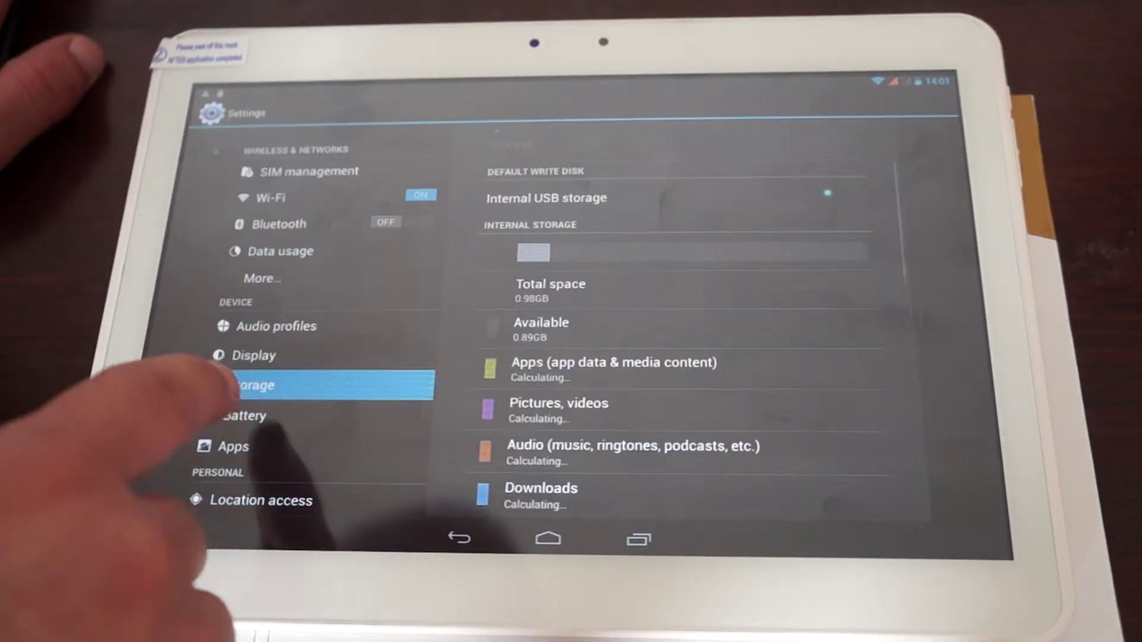
pyautogui.moveTo(607, 463); pyautogui.dragTo(624, 268)
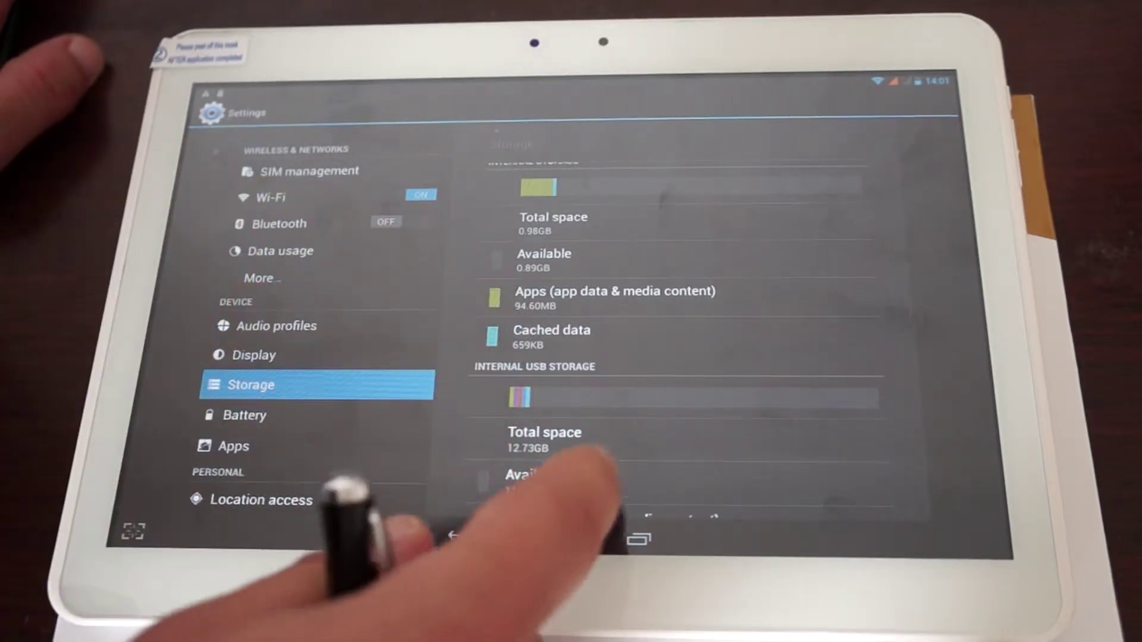
pyautogui.moveTo(571, 429); pyautogui.dragTo(572, 321)
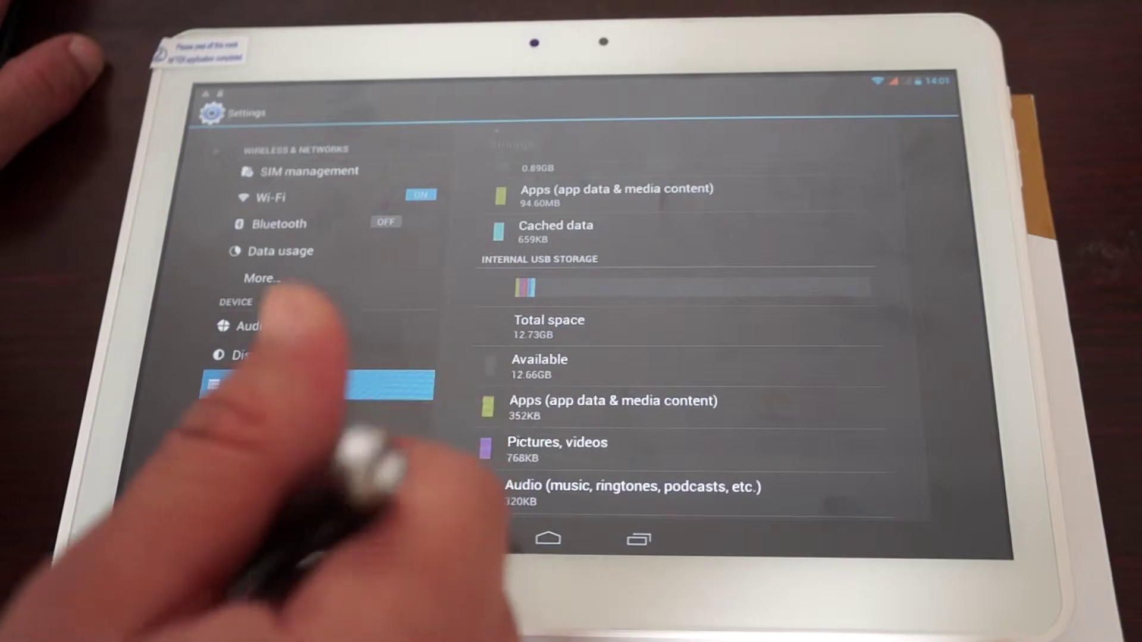
pyautogui.click(572, 442)
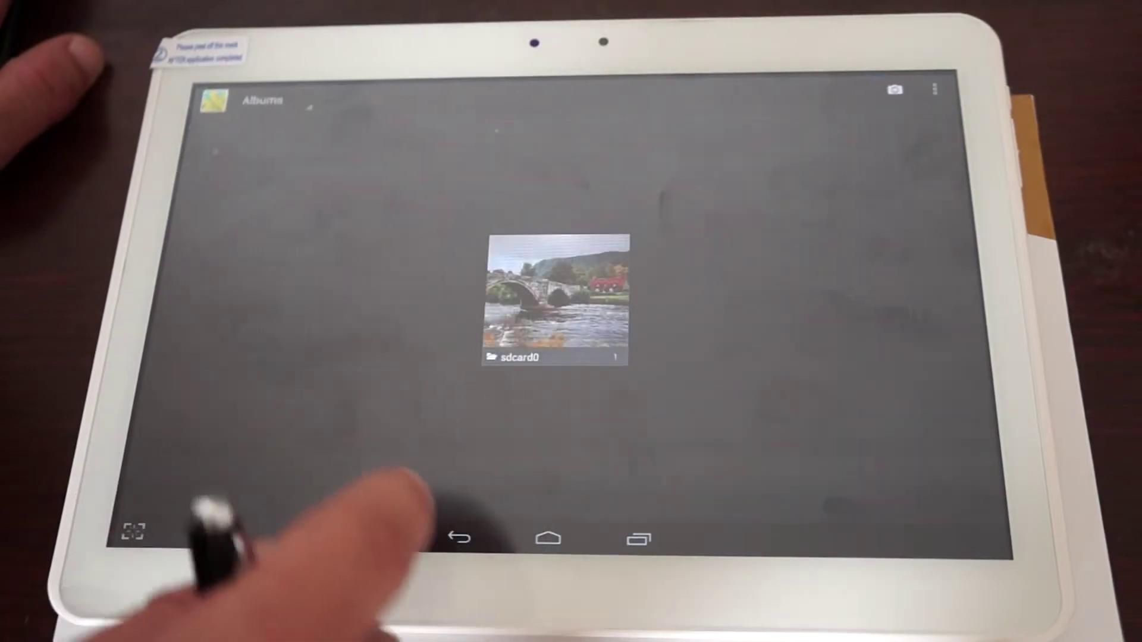
pyautogui.click(458, 538)
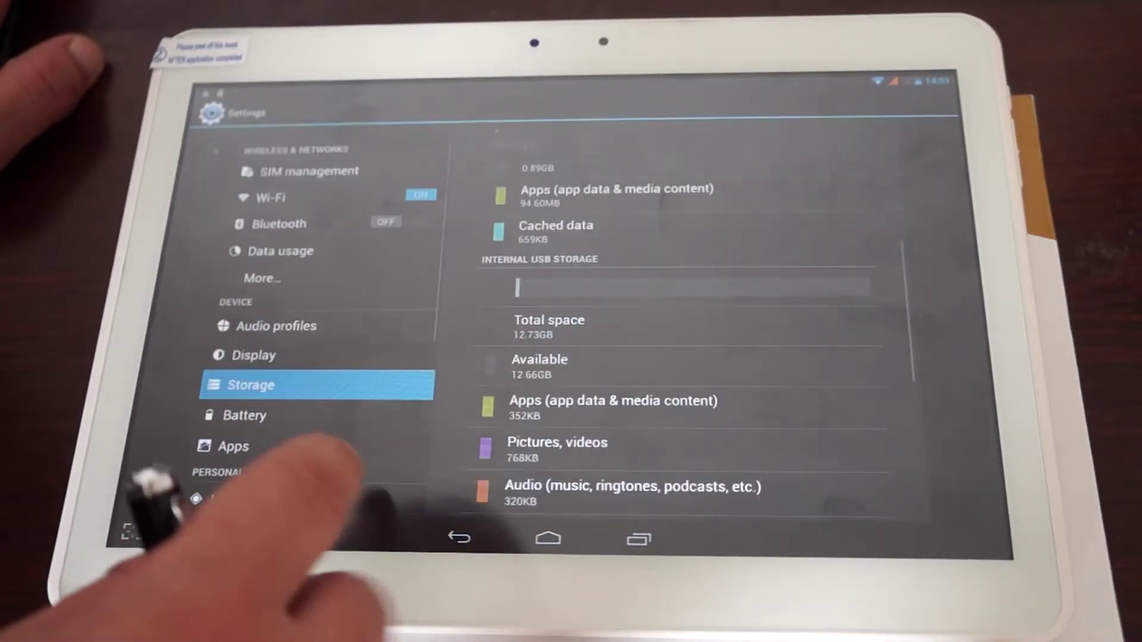
pyautogui.scroll(-3, 294, 402)
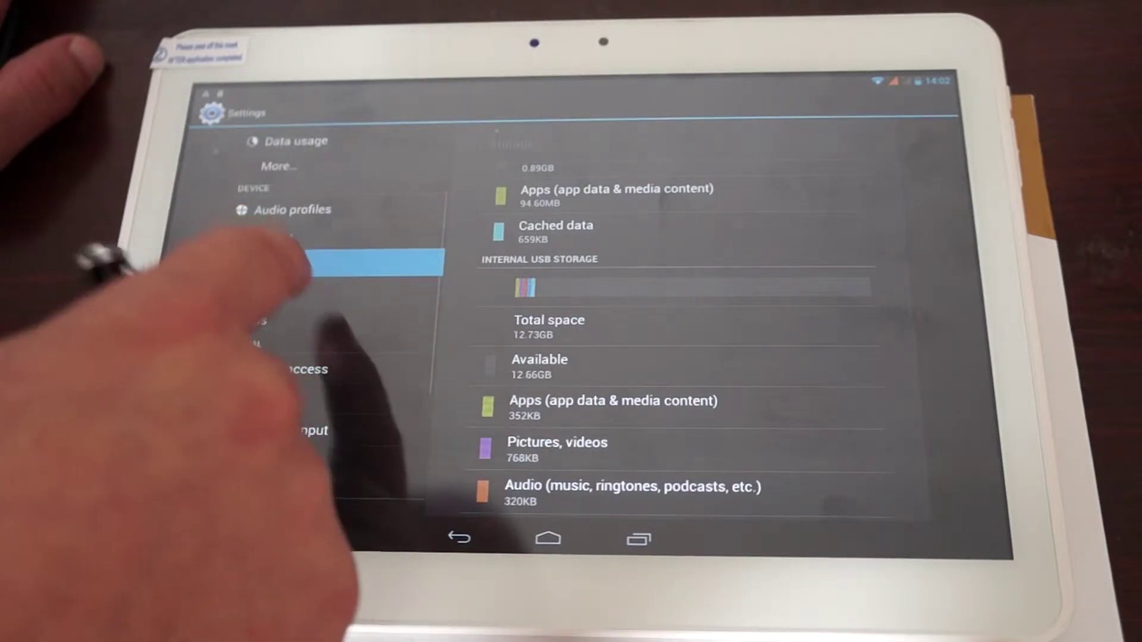
pyautogui.scroll(-2, 295, 428)
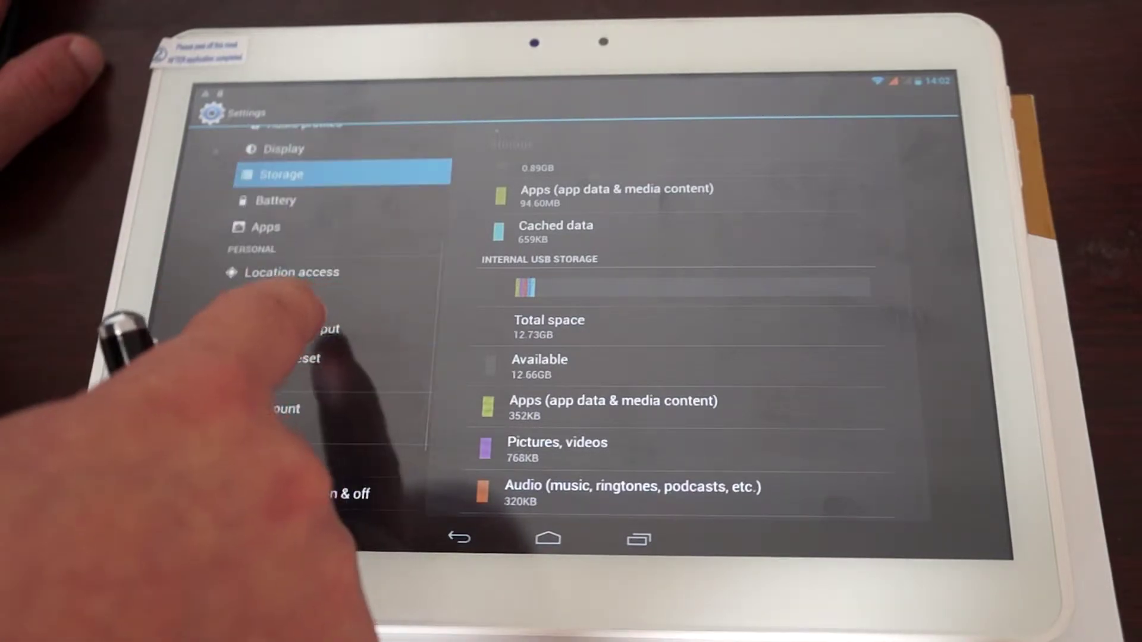
# Step: Switch the system language to Ελληνικά (Greek), then back to English (United States)
pyautogui.click(274, 430)
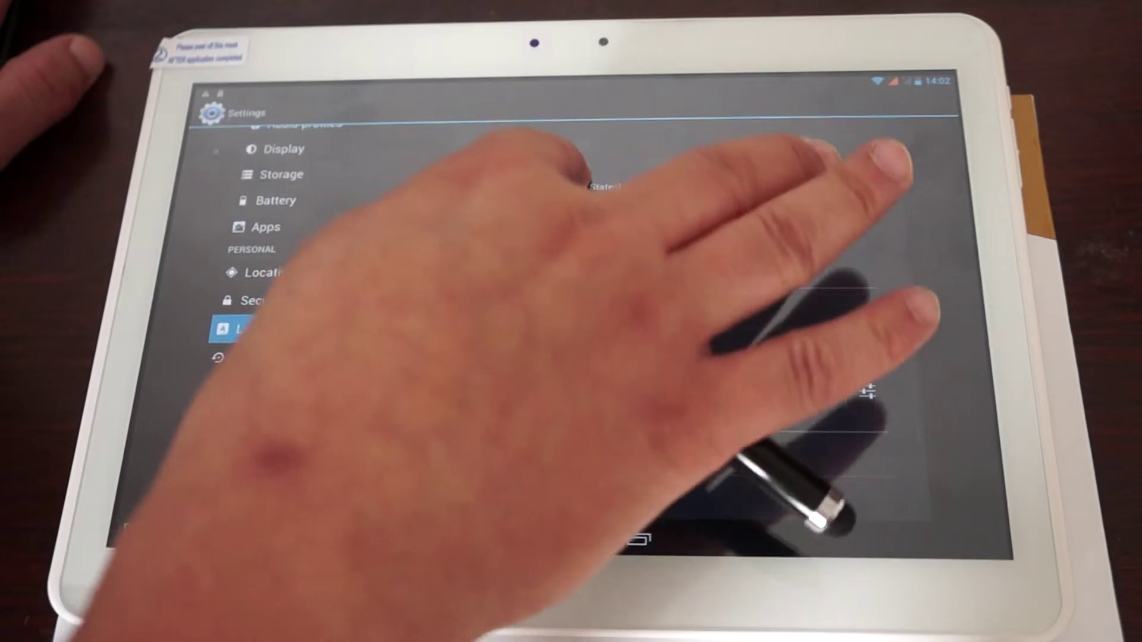
pyautogui.click(550, 178)
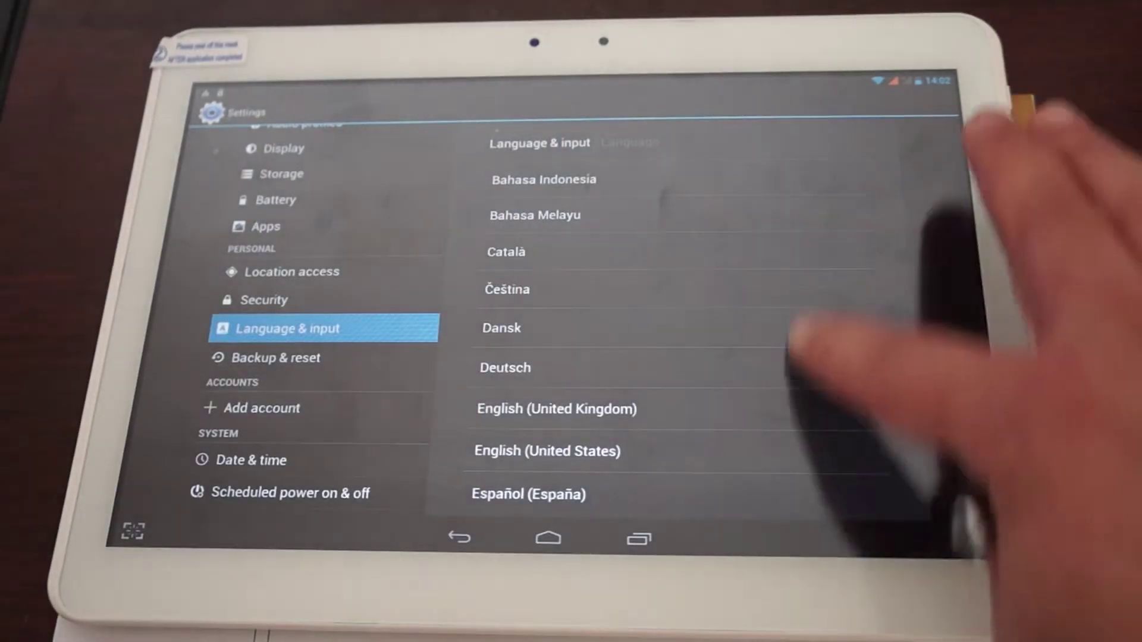
pyautogui.scroll(-4, 678, 358)
pyautogui.scroll(-4, 677, 357)
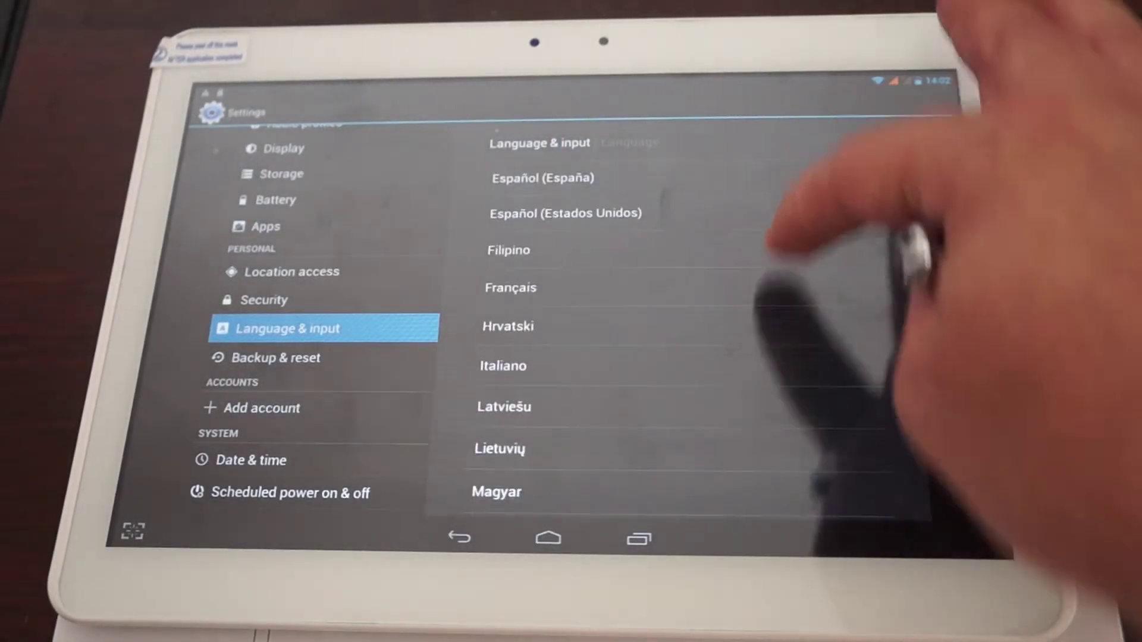
pyautogui.scroll(-3, 678, 357)
pyautogui.scroll(-3, 677, 357)
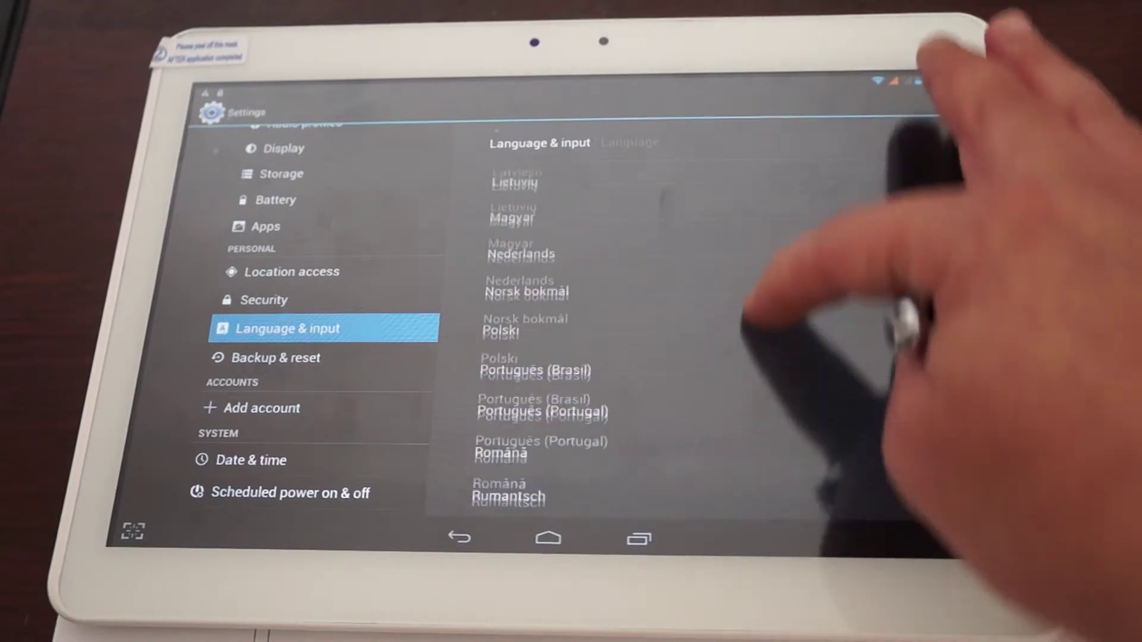
pyautogui.scroll(-3, 678, 357)
pyautogui.scroll(-3, 679, 357)
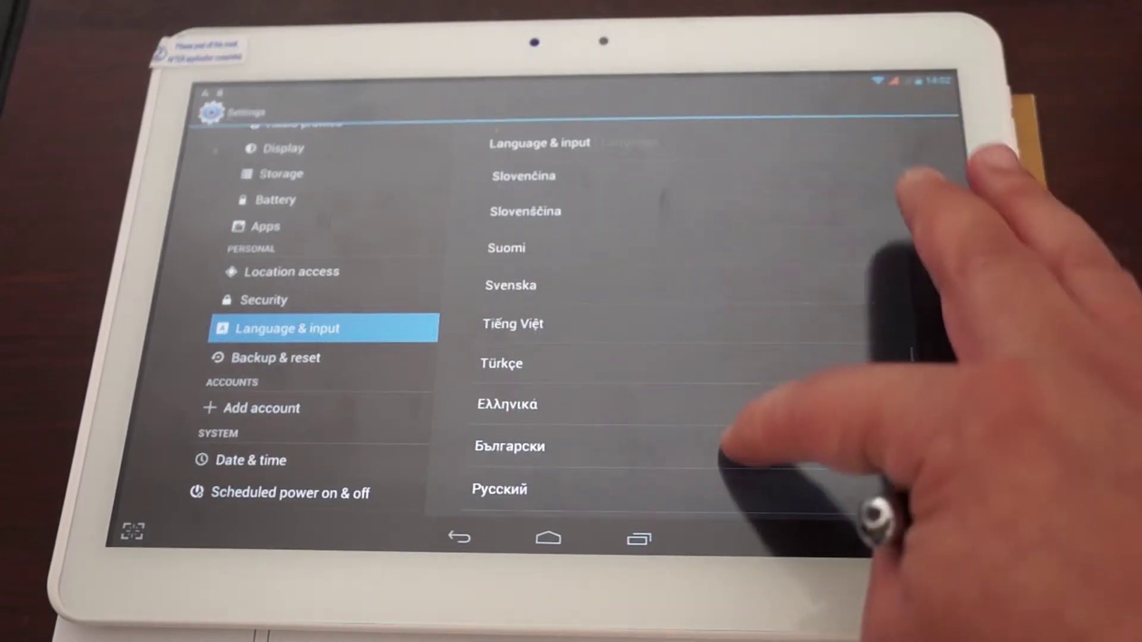
pyautogui.scroll(-2, 678, 356)
pyautogui.click(642, 237)
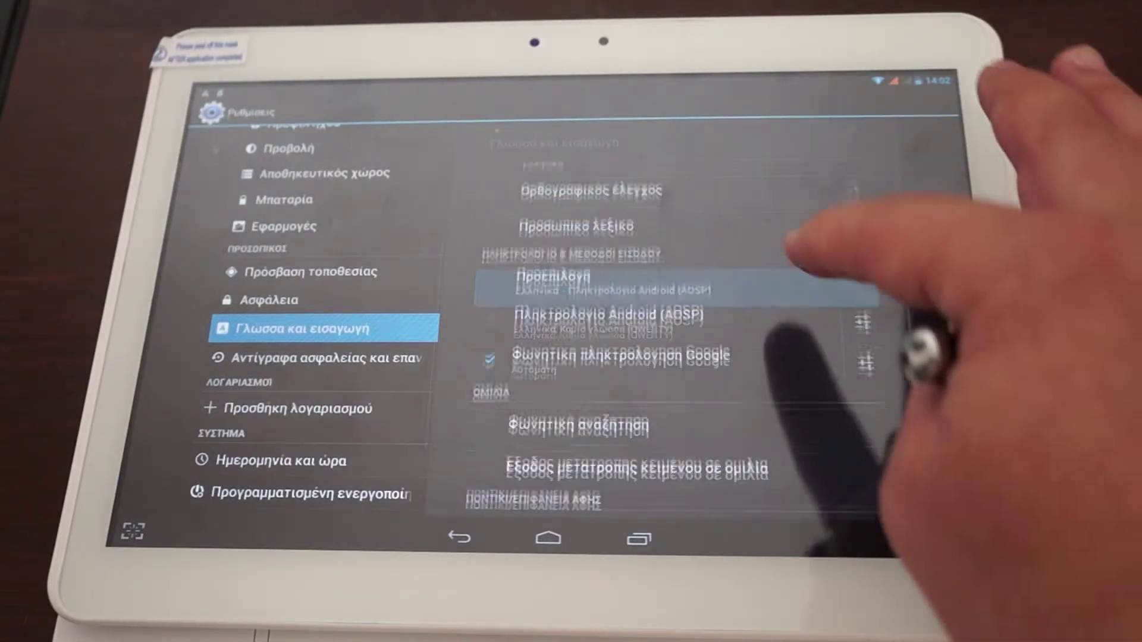
pyautogui.scroll(-2, 678, 358)
pyautogui.scroll(2, 678, 357)
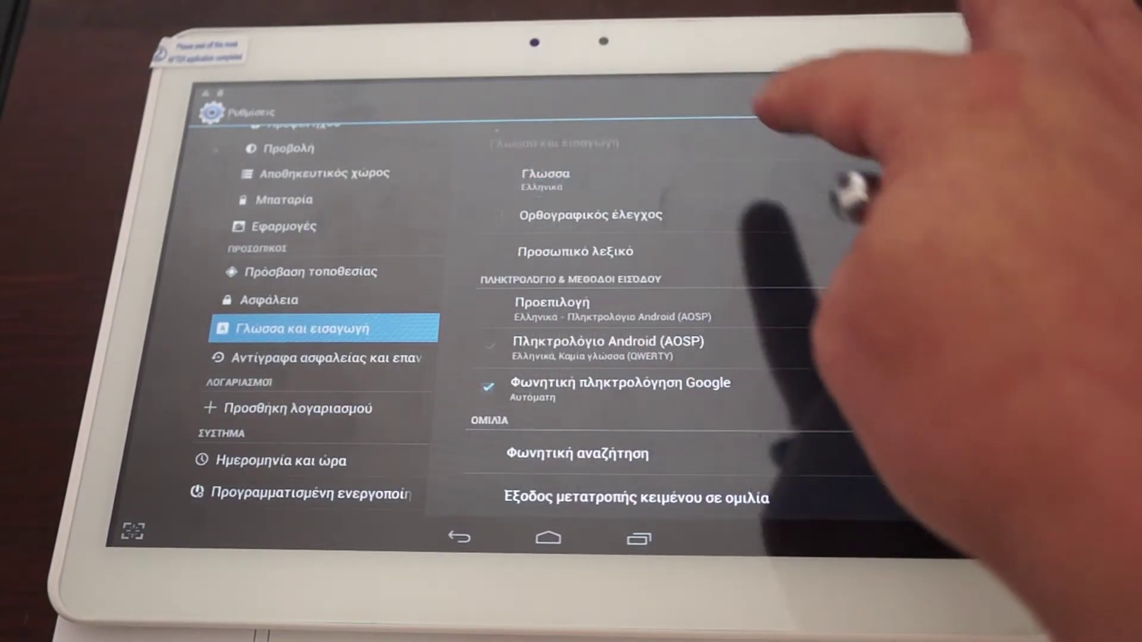
pyautogui.scroll(-4, 624, 358)
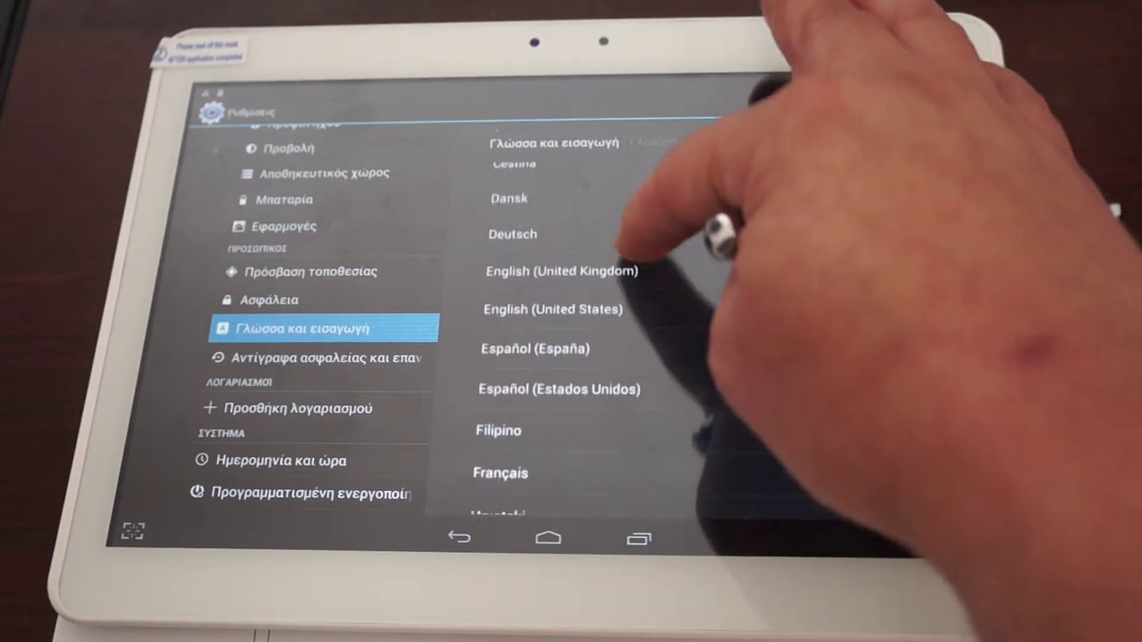
pyautogui.click(572, 308)
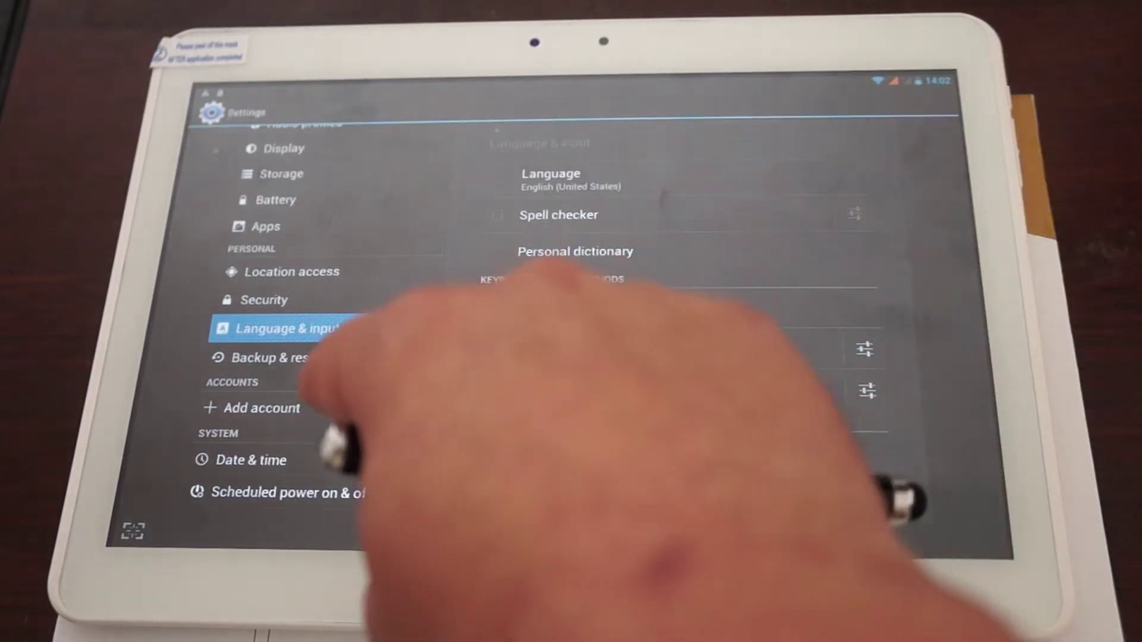
pyautogui.scroll(-3, 312, 357)
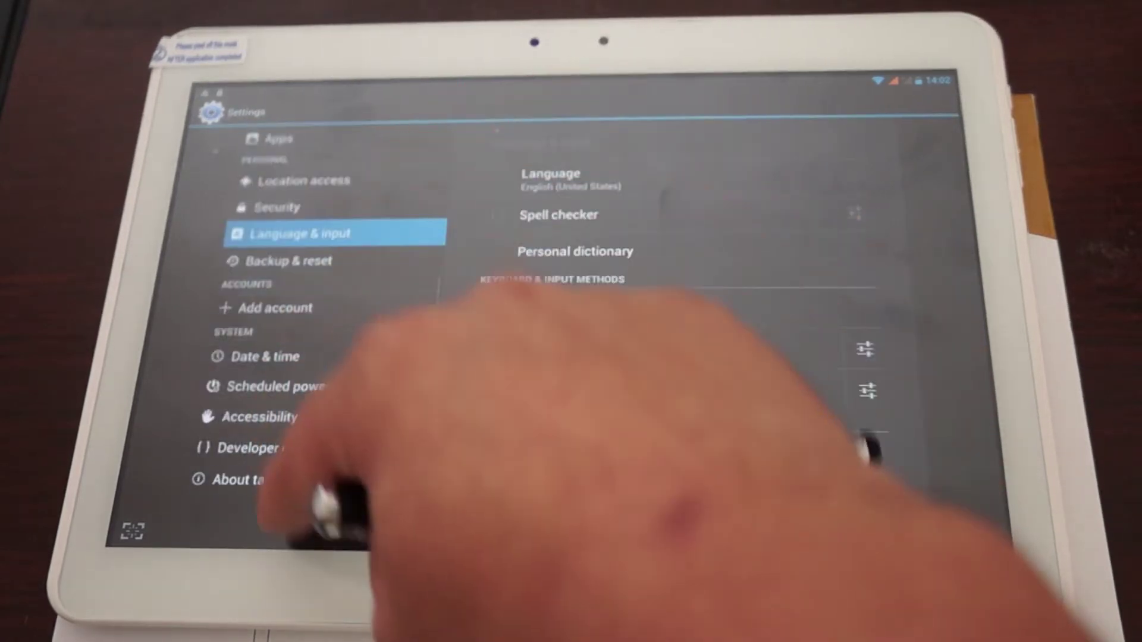
# Step: Check About tablet details for model X10S, including hardware version HT6_01
pyautogui.click(268, 479)
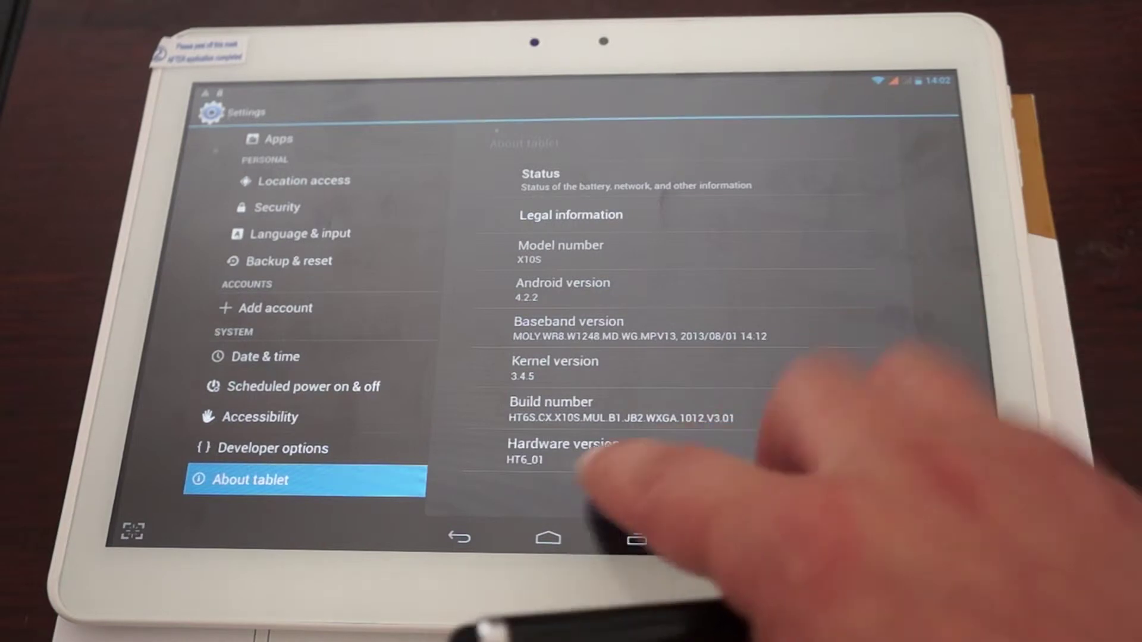
pyautogui.click(589, 450)
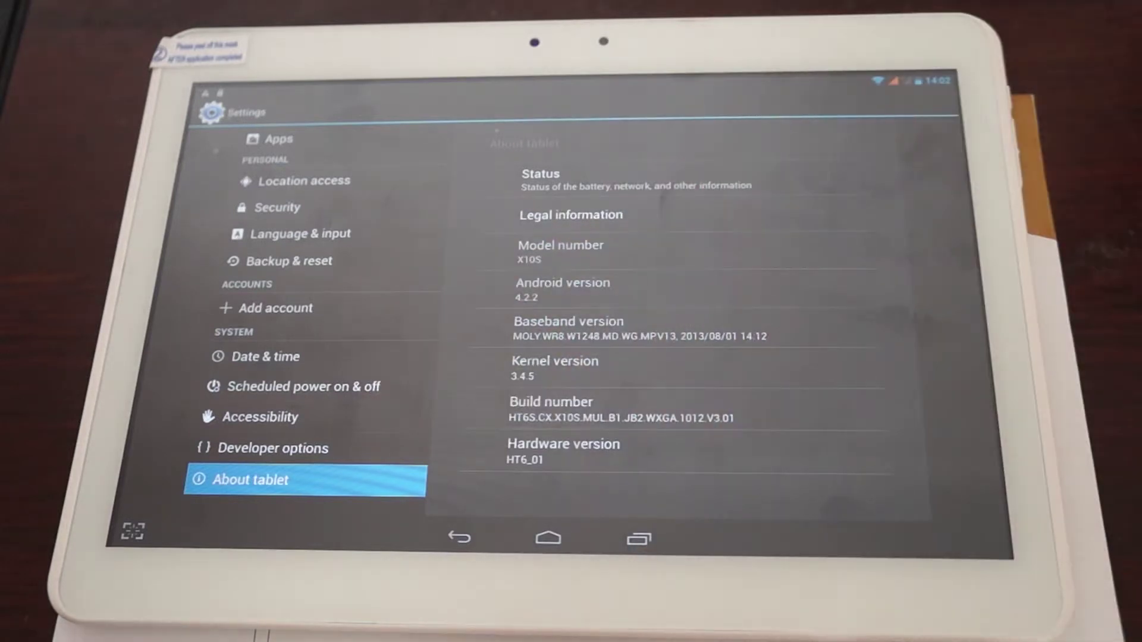
pyautogui.scroll(5, 313, 267)
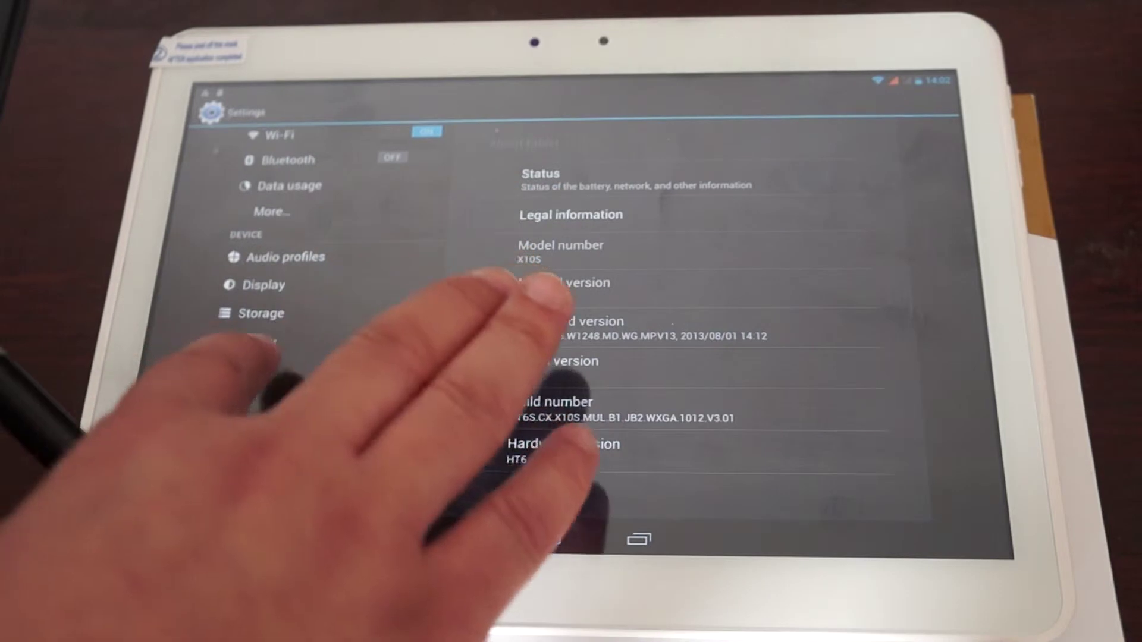
# Step: Browse the Running and All app lists, viewing the Video Favorites app info, then leave Settings
pyautogui.click(321, 370)
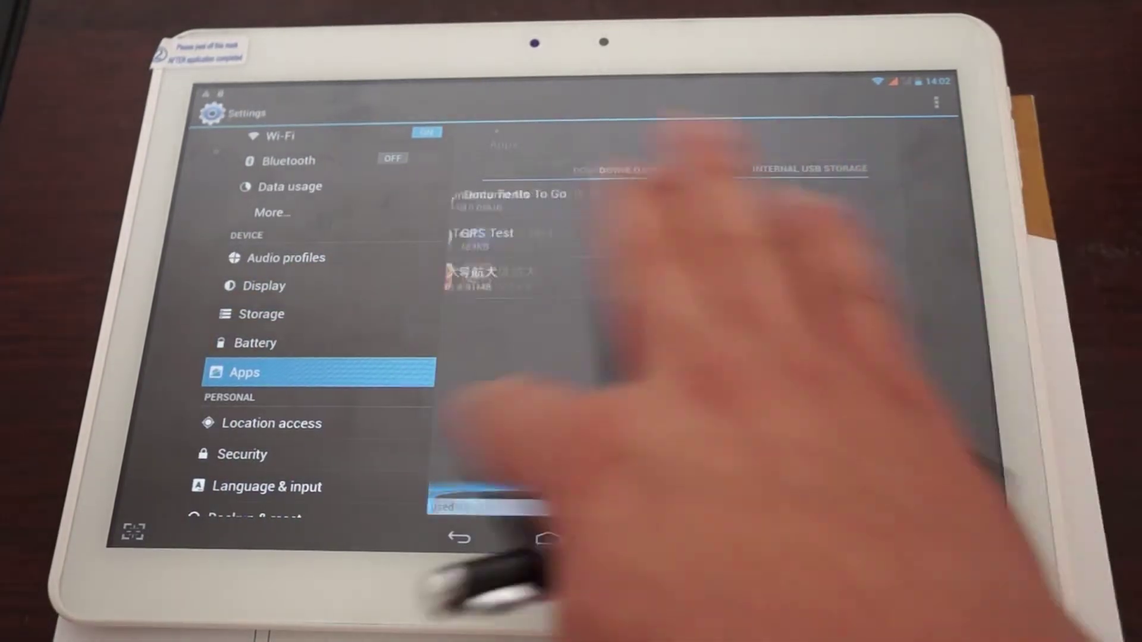
pyautogui.moveTo(803, 313); pyautogui.dragTo(500, 313)
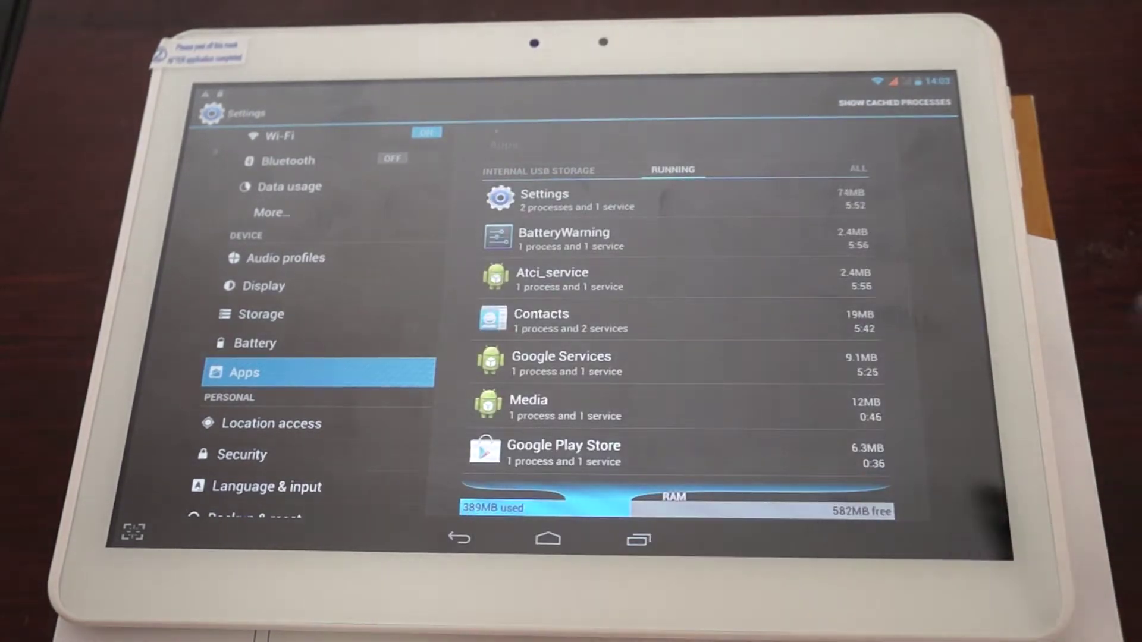
pyautogui.moveTo(803, 339); pyautogui.dragTo(535, 339)
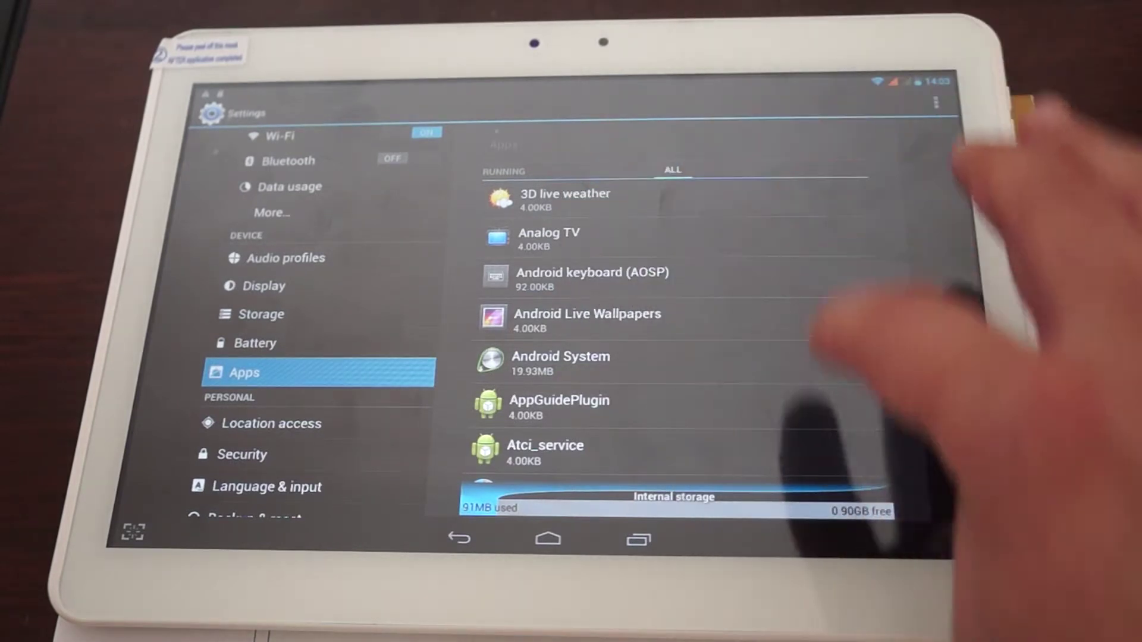
pyautogui.scroll(-5, 678, 339)
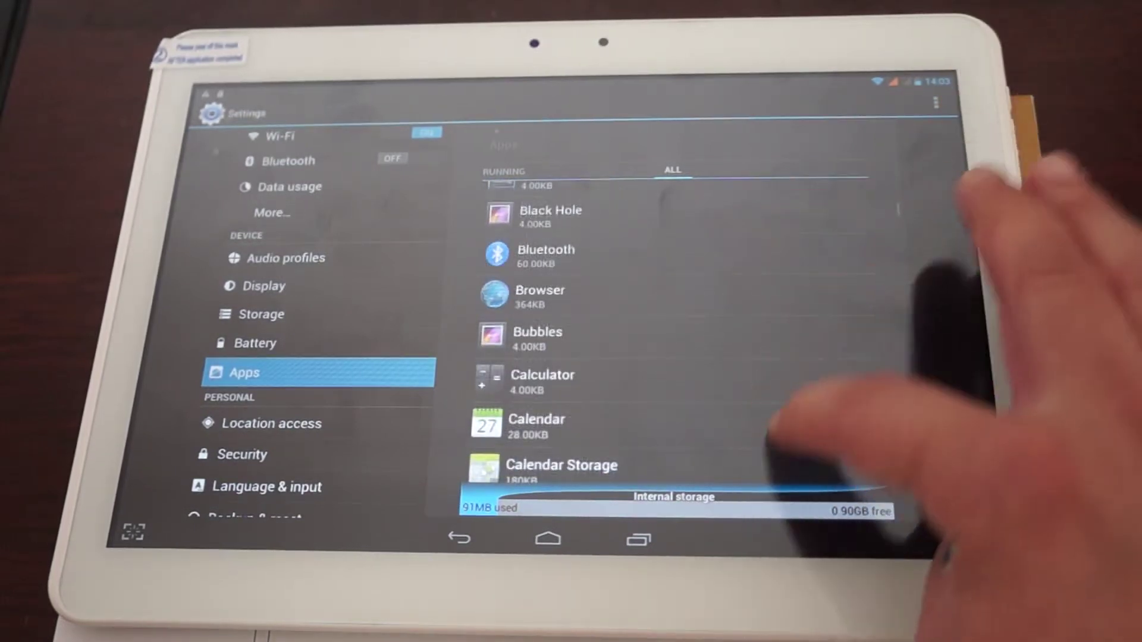
pyautogui.scroll(-4, 803, 402)
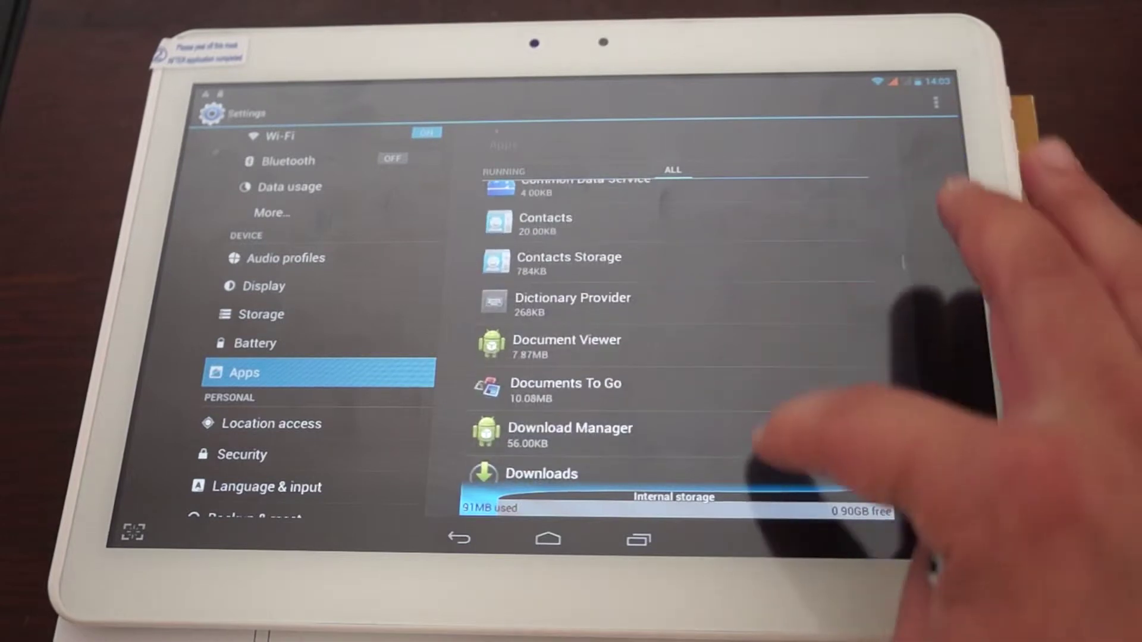
pyautogui.scroll(-1, 803, 383)
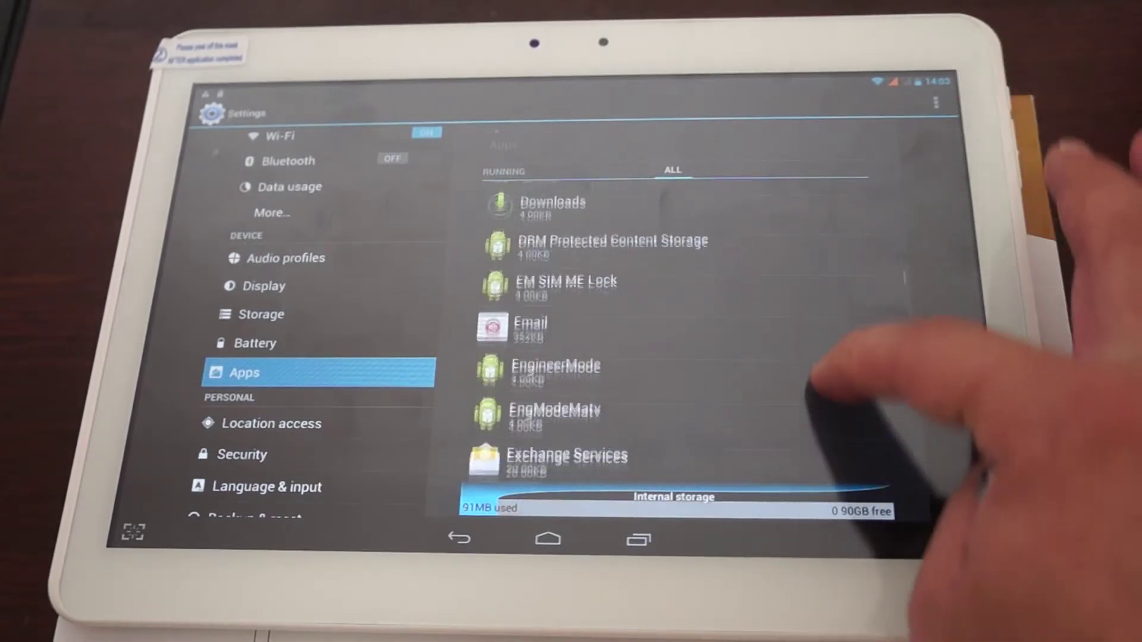
pyautogui.scroll(-3, 803, 401)
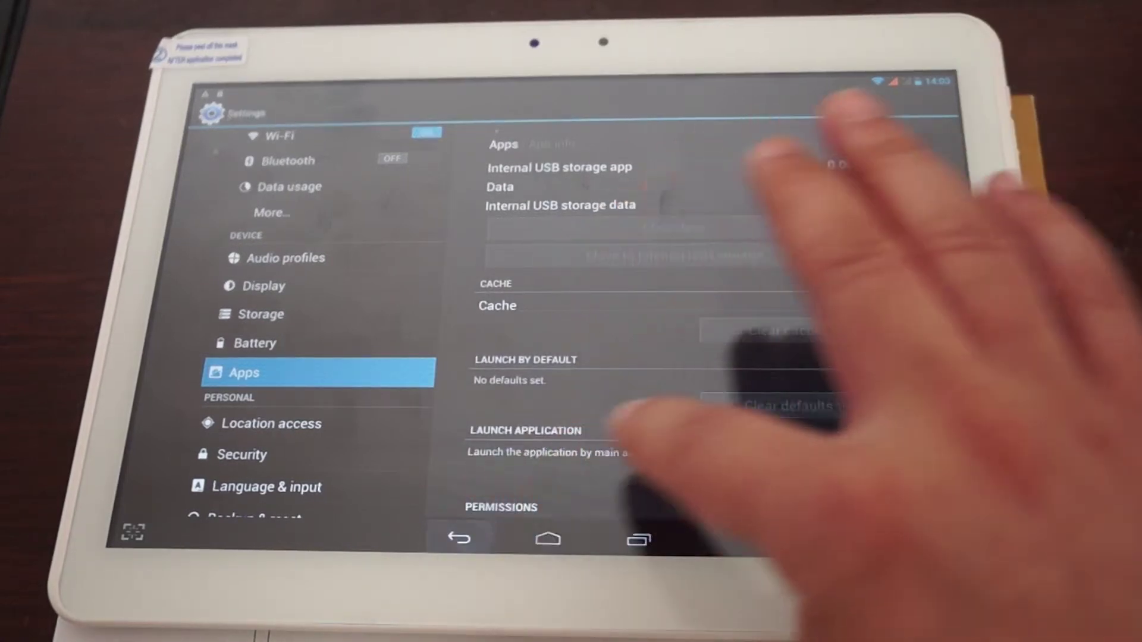
pyautogui.click(459, 538)
pyautogui.scroll(-3, 785, 383)
pyautogui.scroll(-3, 786, 384)
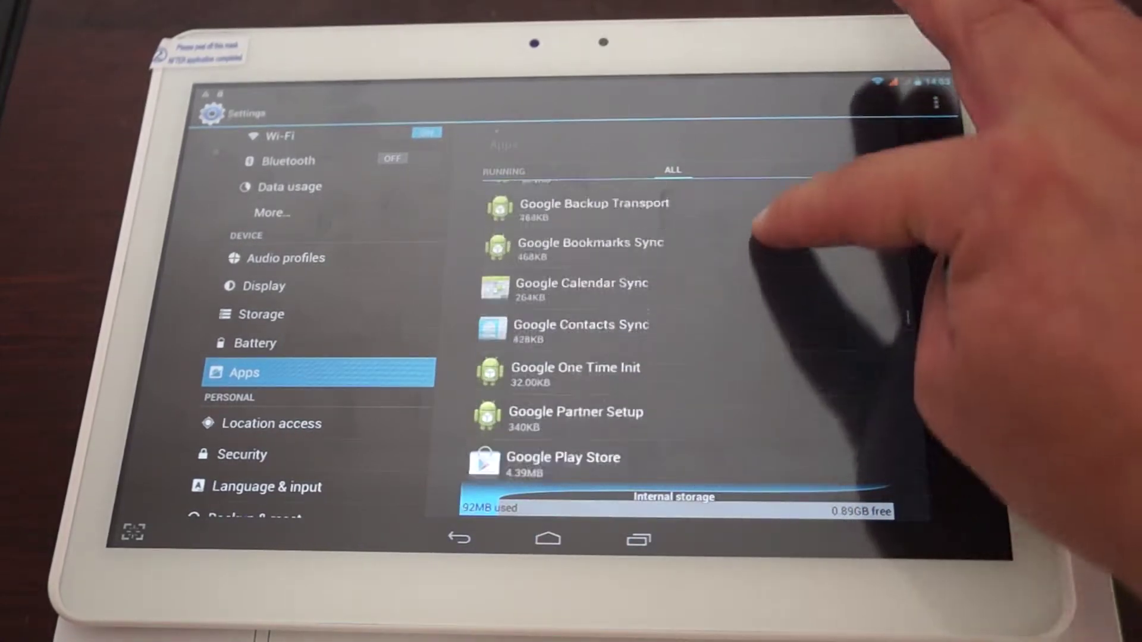
pyautogui.scroll(-3, 785, 356)
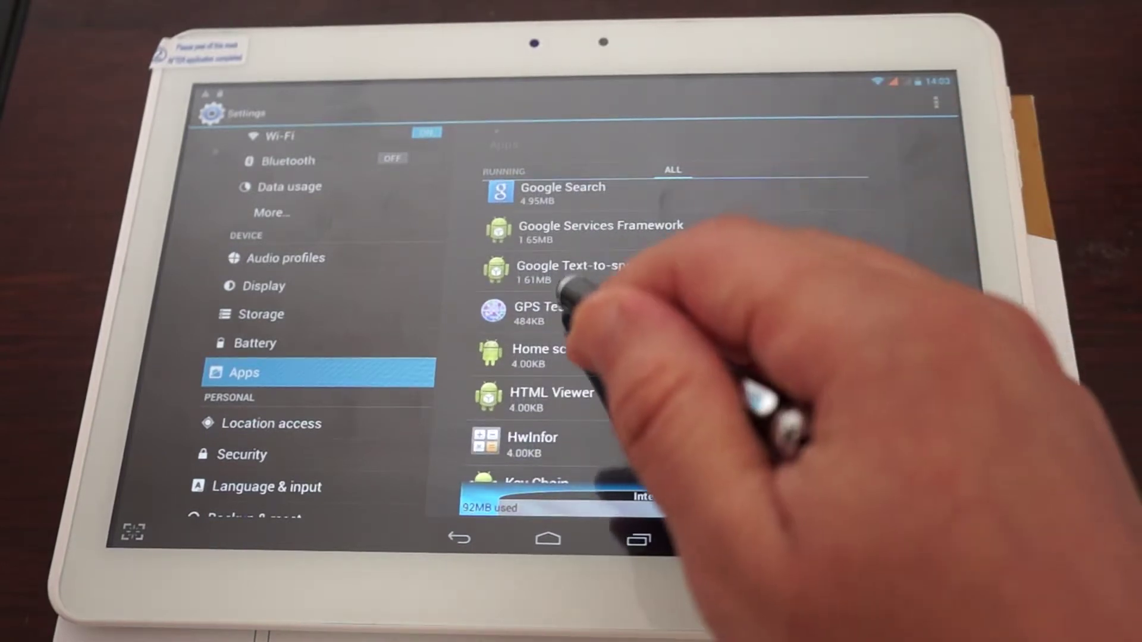
pyautogui.scroll(-1, 785, 295)
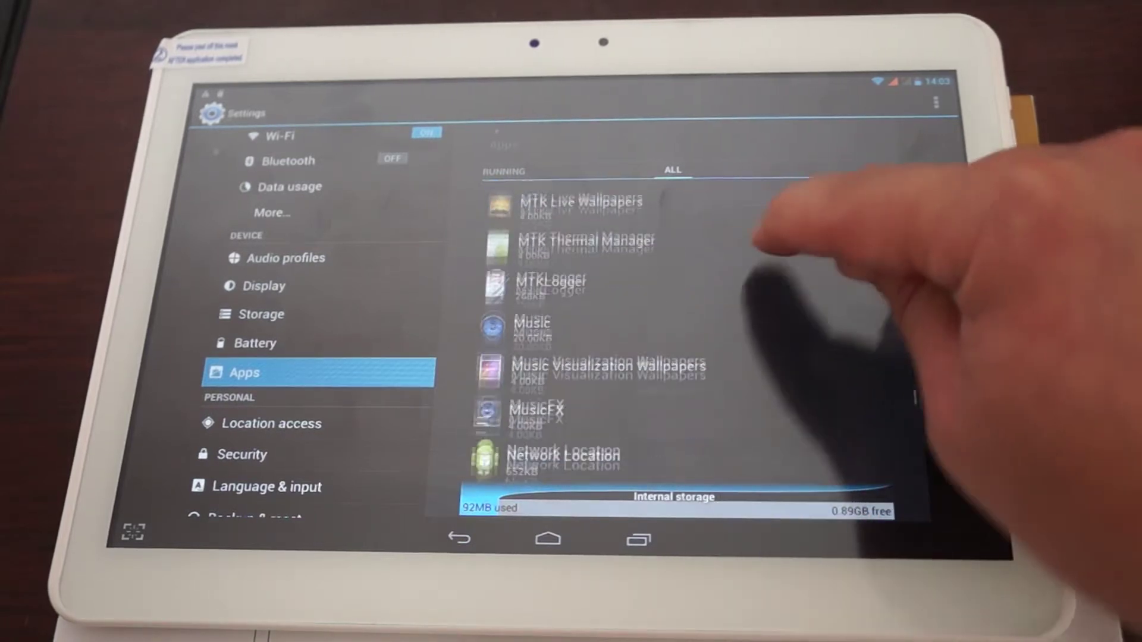
pyautogui.scroll(-3, 786, 313)
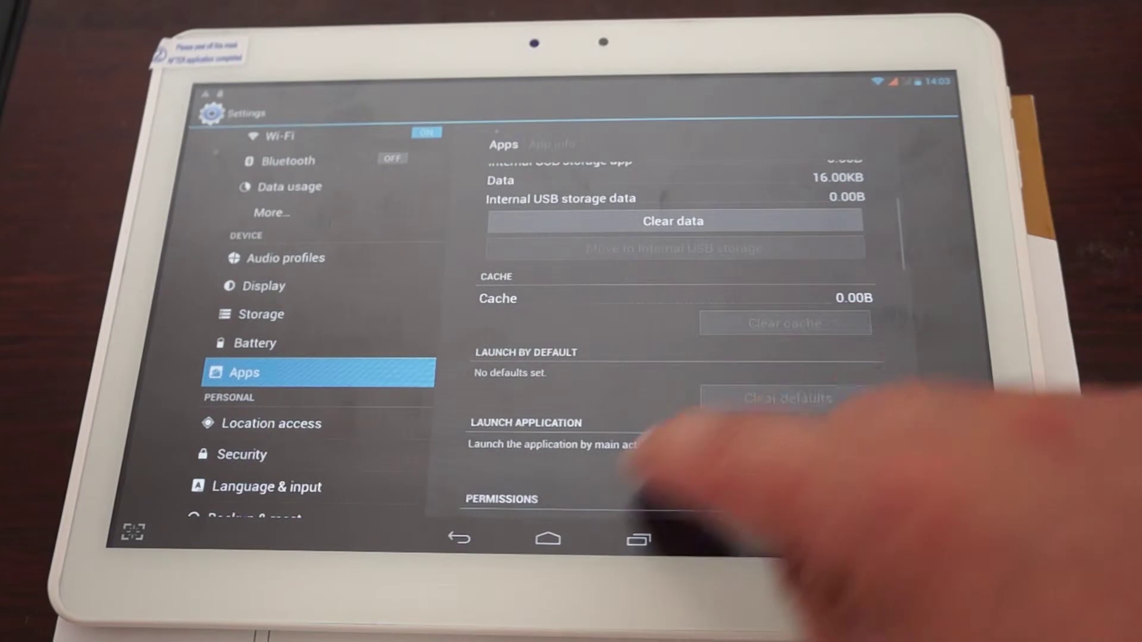
pyautogui.scroll(-3, 785, 357)
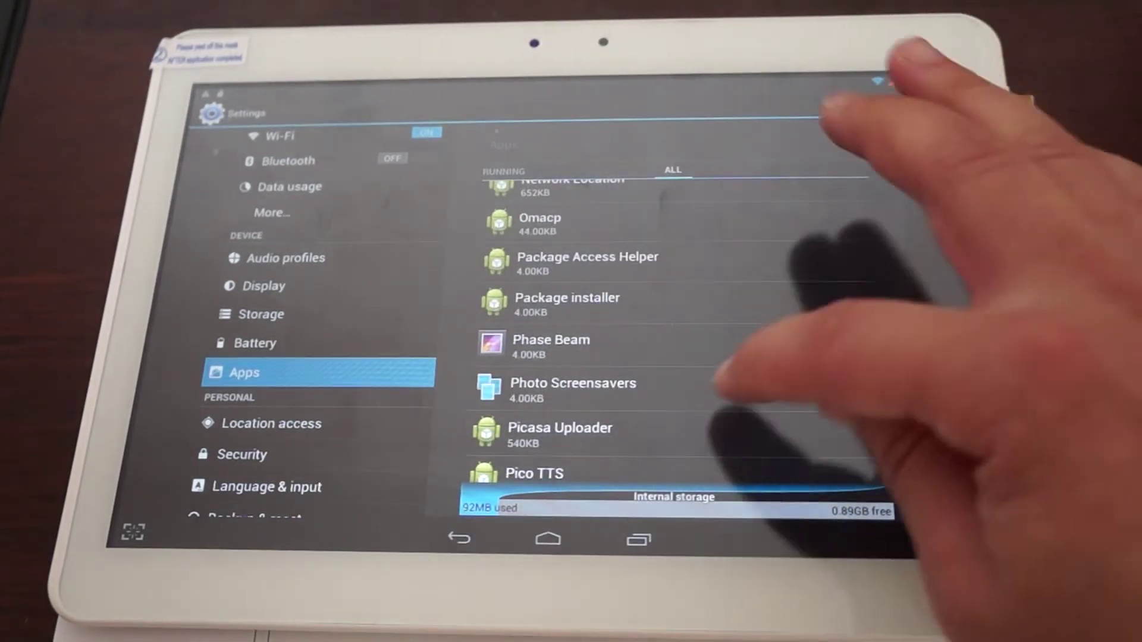
pyautogui.scroll(-3, 786, 357)
pyautogui.scroll(-3, 785, 357)
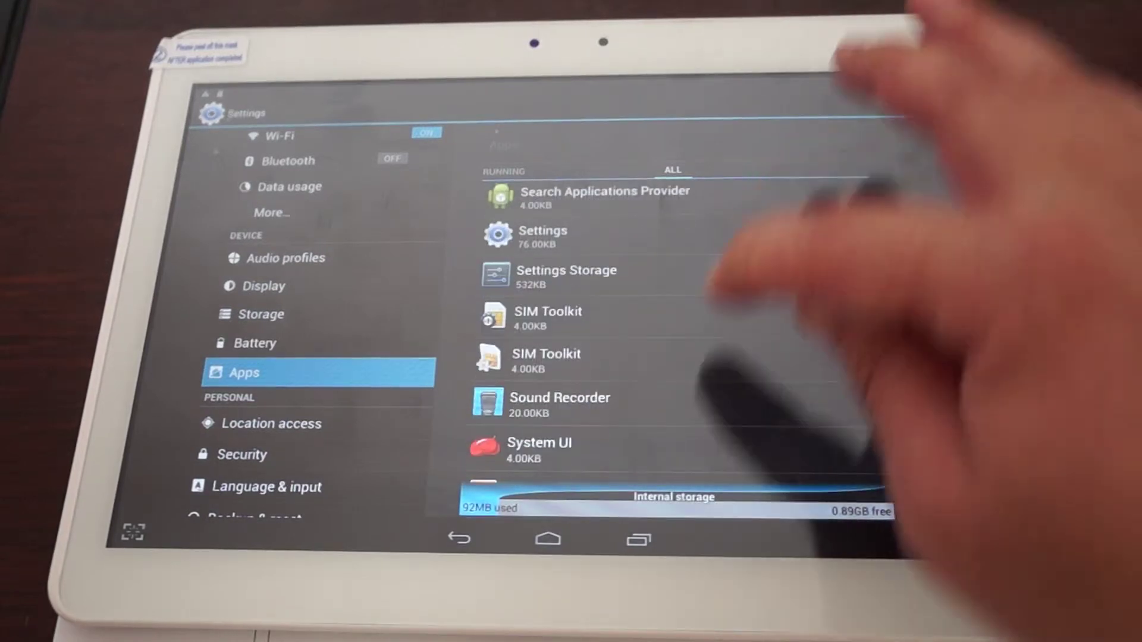
pyautogui.scroll(-3, 785, 357)
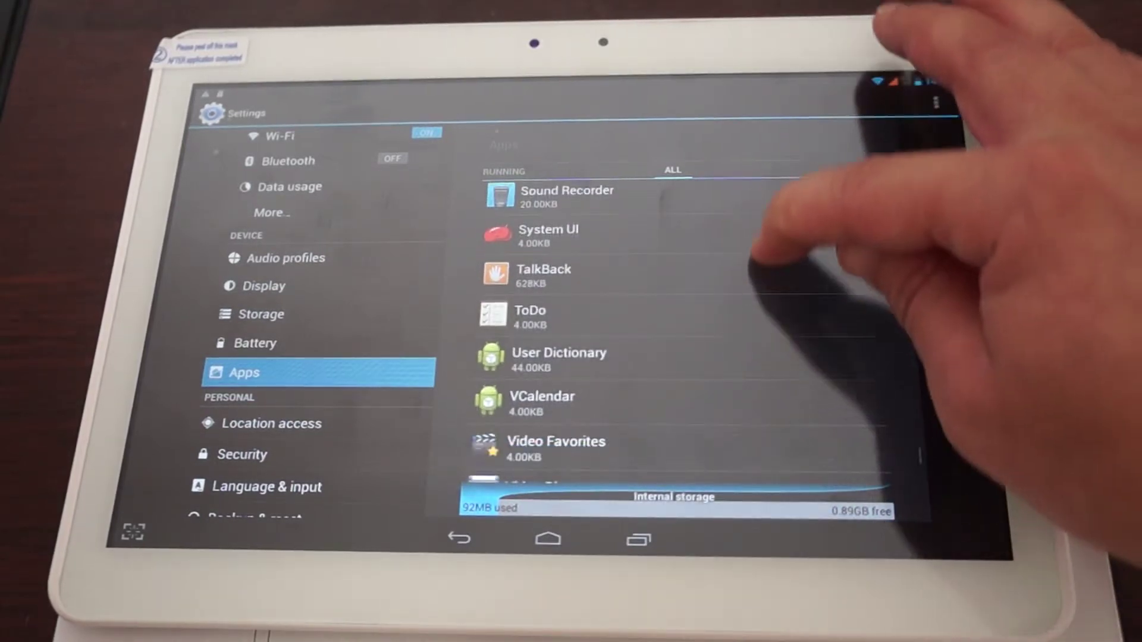
pyautogui.click(556, 440)
pyautogui.press('Escape')
pyautogui.scroll(-2, 785, 357)
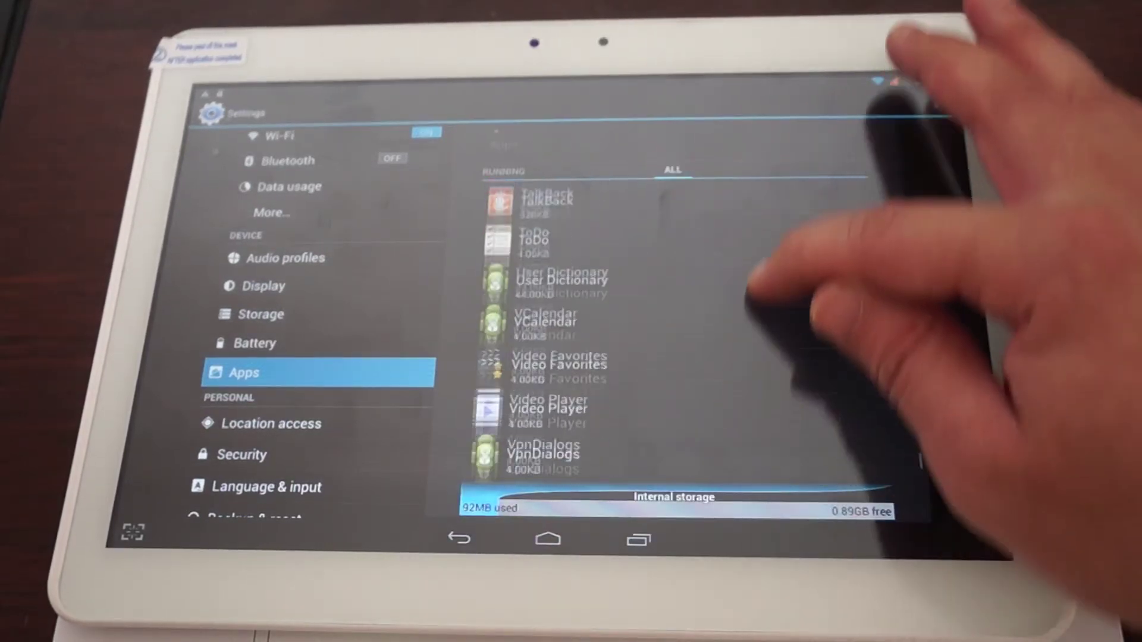
pyautogui.scroll(-3, 784, 357)
pyautogui.scroll(-2, 784, 357)
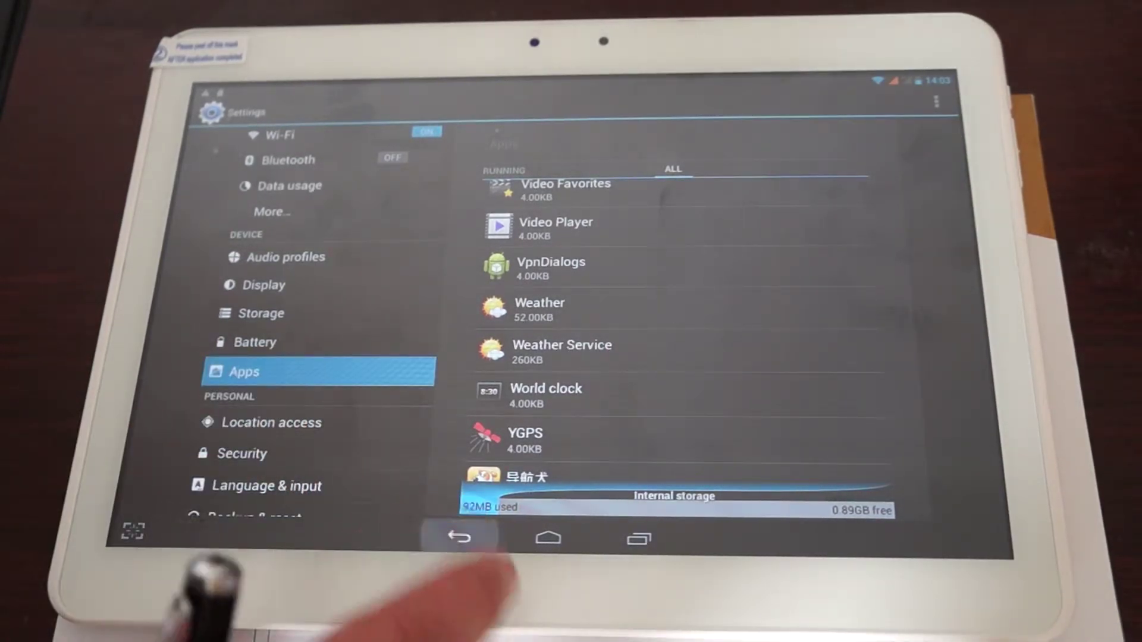
pyautogui.click(457, 537)
# Step: Open the Browser and load the Bing homepage at cn.bing.com
pyautogui.moveTo(268, 312); pyautogui.dragTo(625, 313)
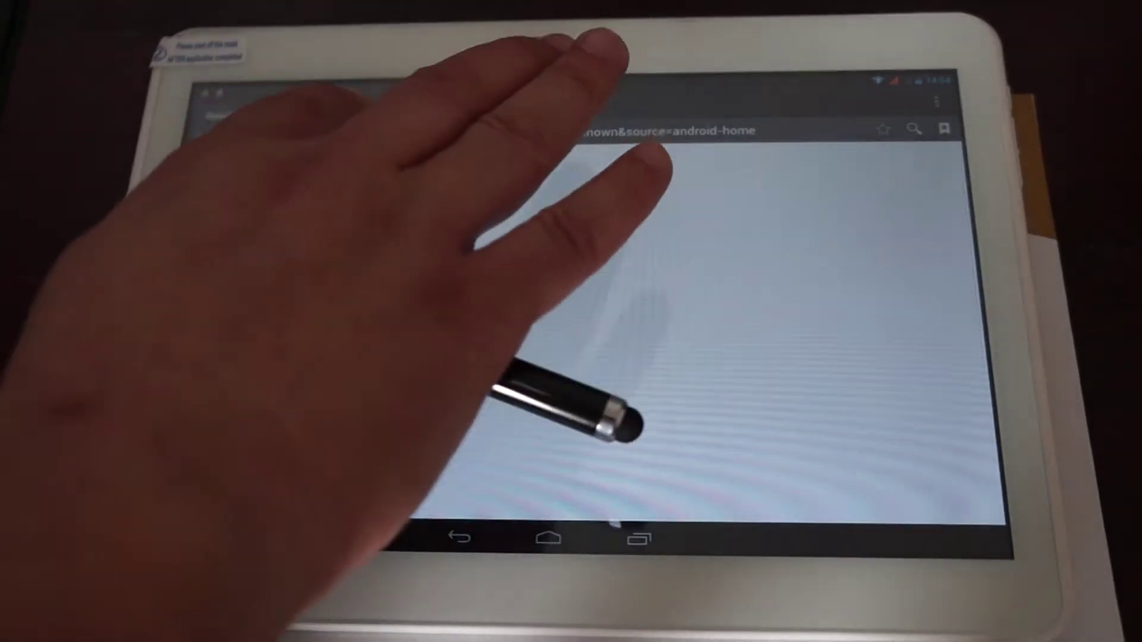
pyautogui.click(669, 130)
pyautogui.write('h')
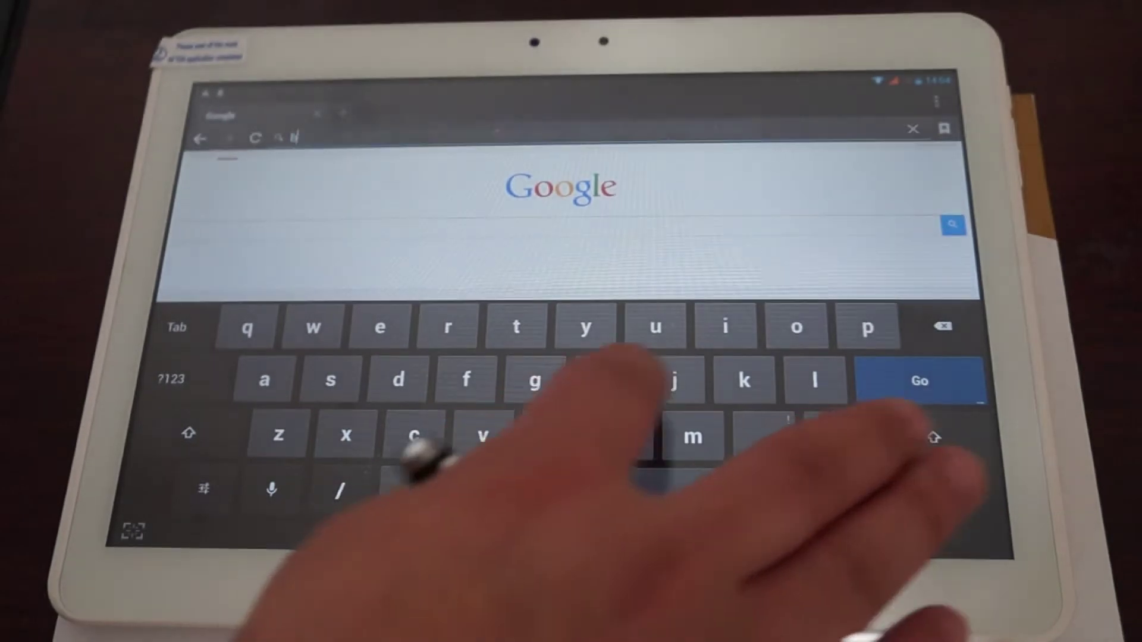
pyautogui.write('ing')
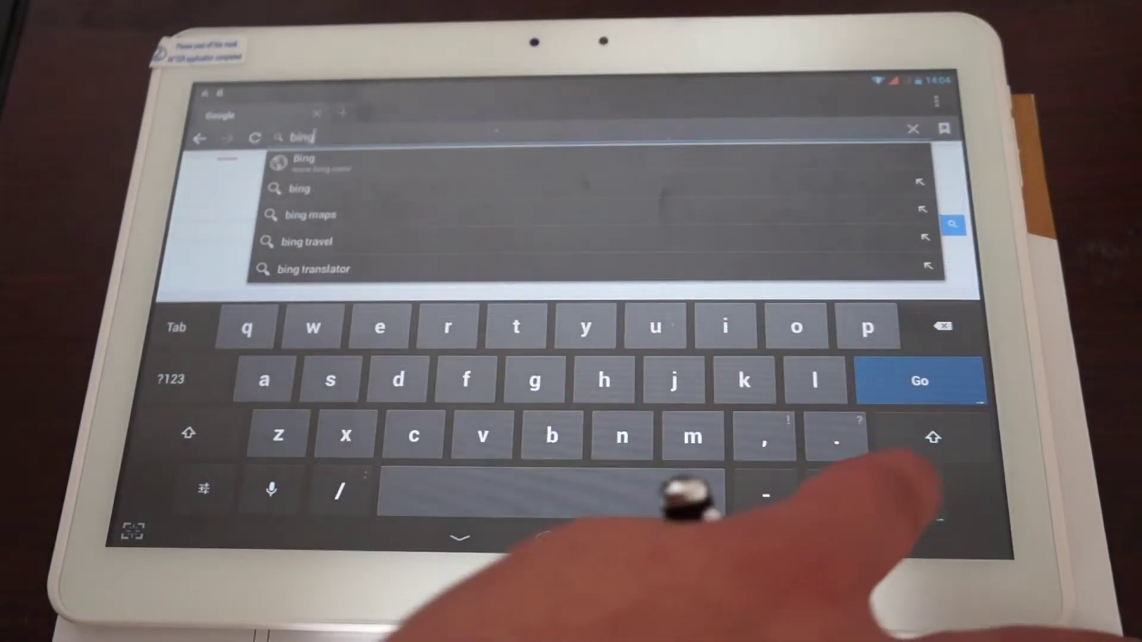
pyautogui.write('.com')
pyautogui.press('Return')
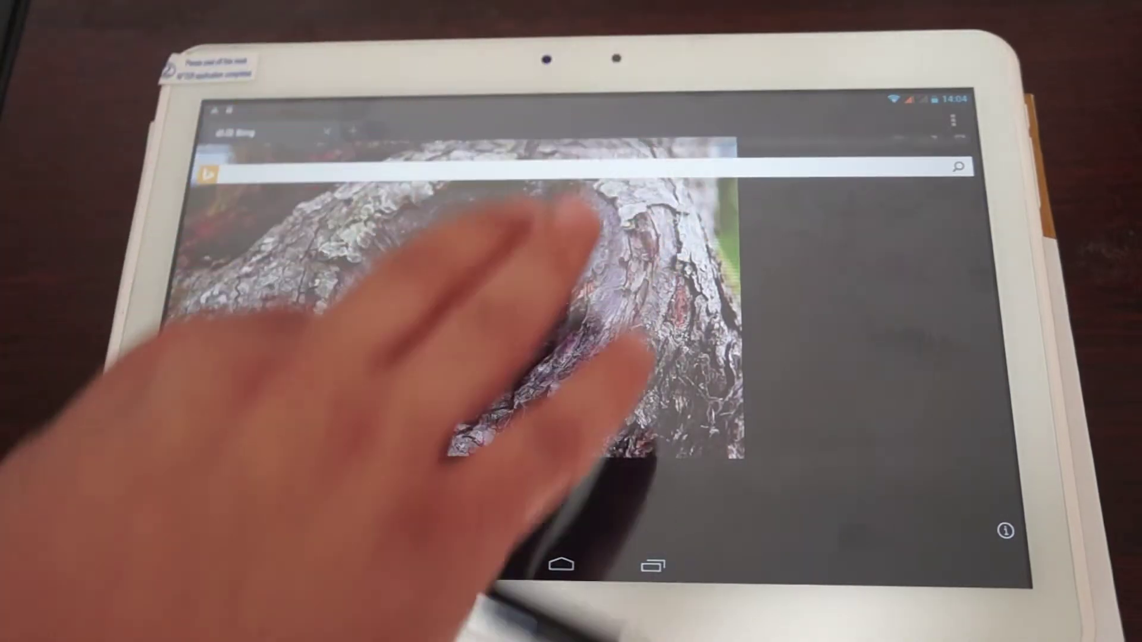
# Step: Visit MSN, then load the CNN edition site with its typhoon headlines
pyautogui.click(625, 161)
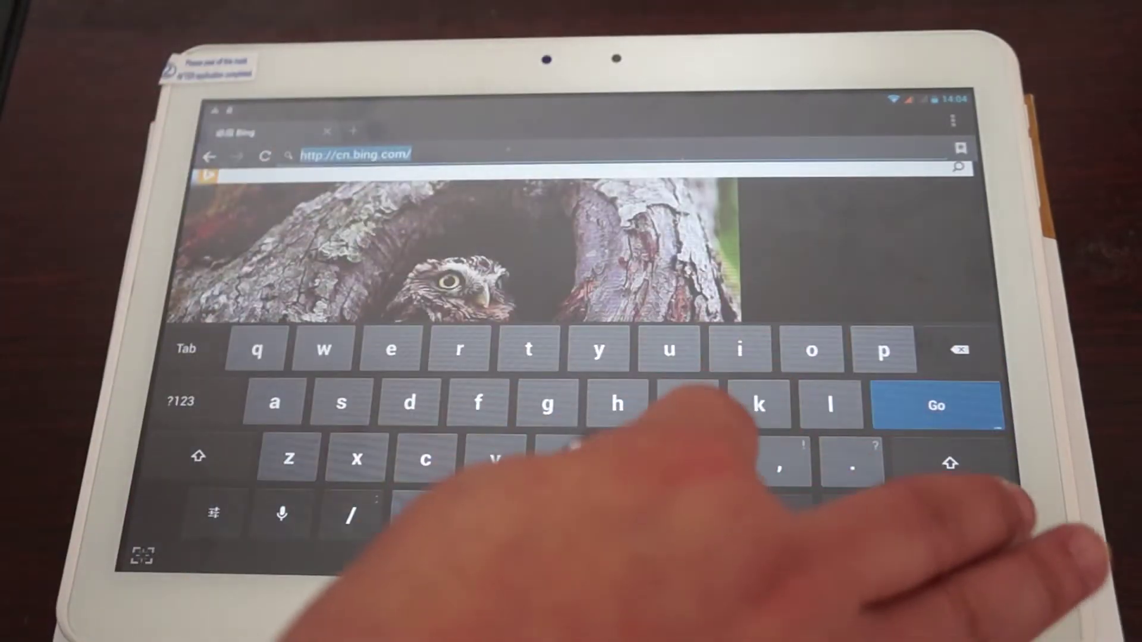
pyautogui.write('msn c')
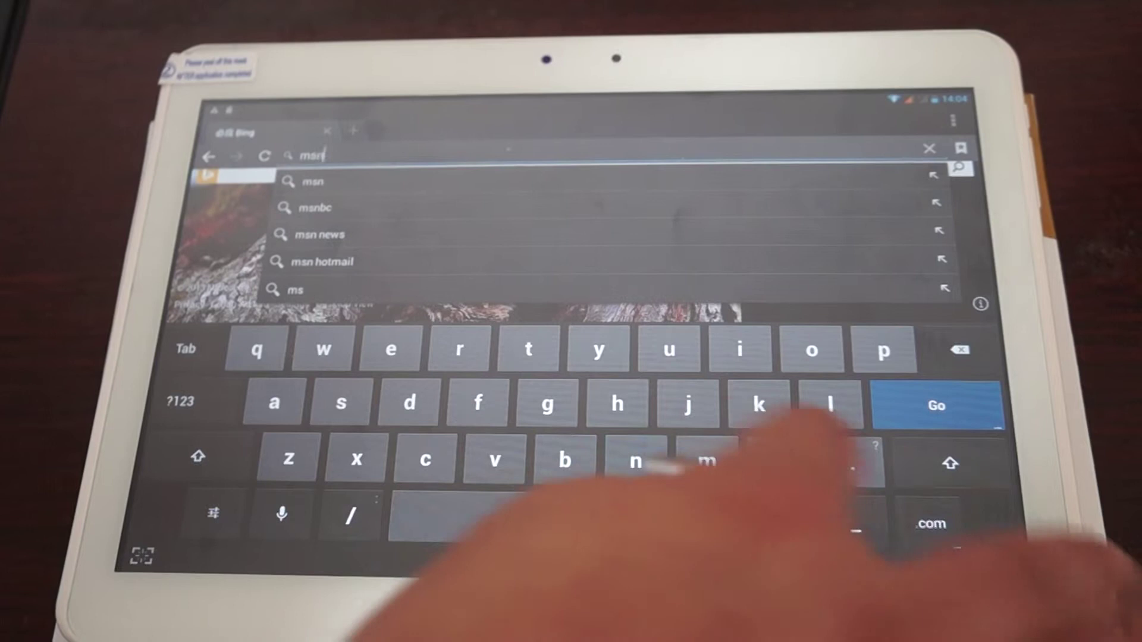
pyautogui.write('om')
pyautogui.click(936, 405)
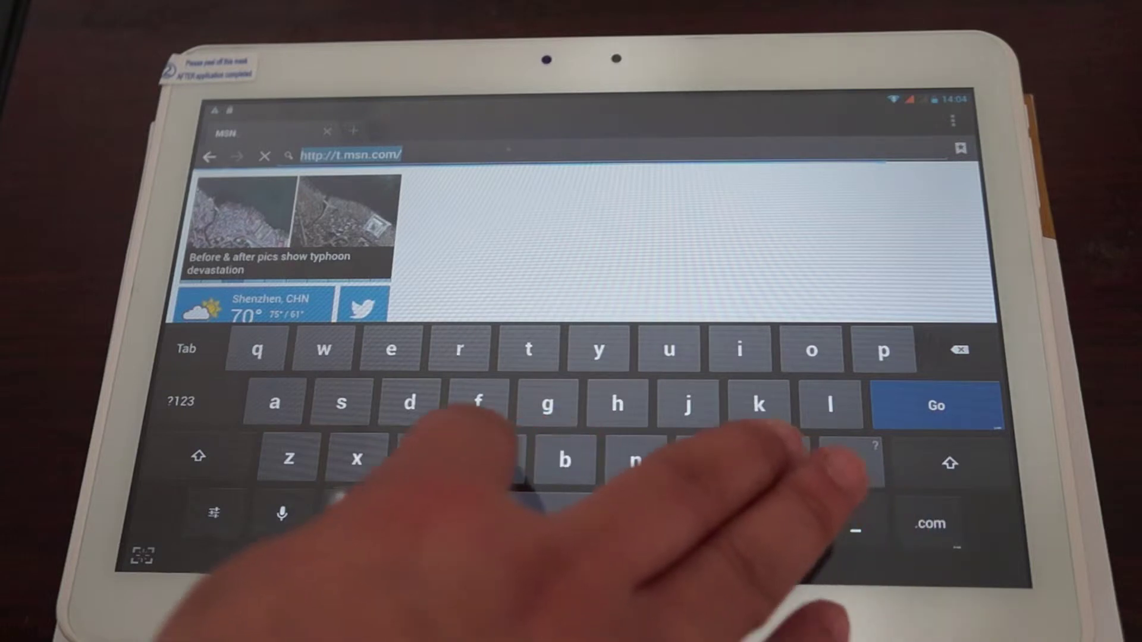
pyautogui.write('c')
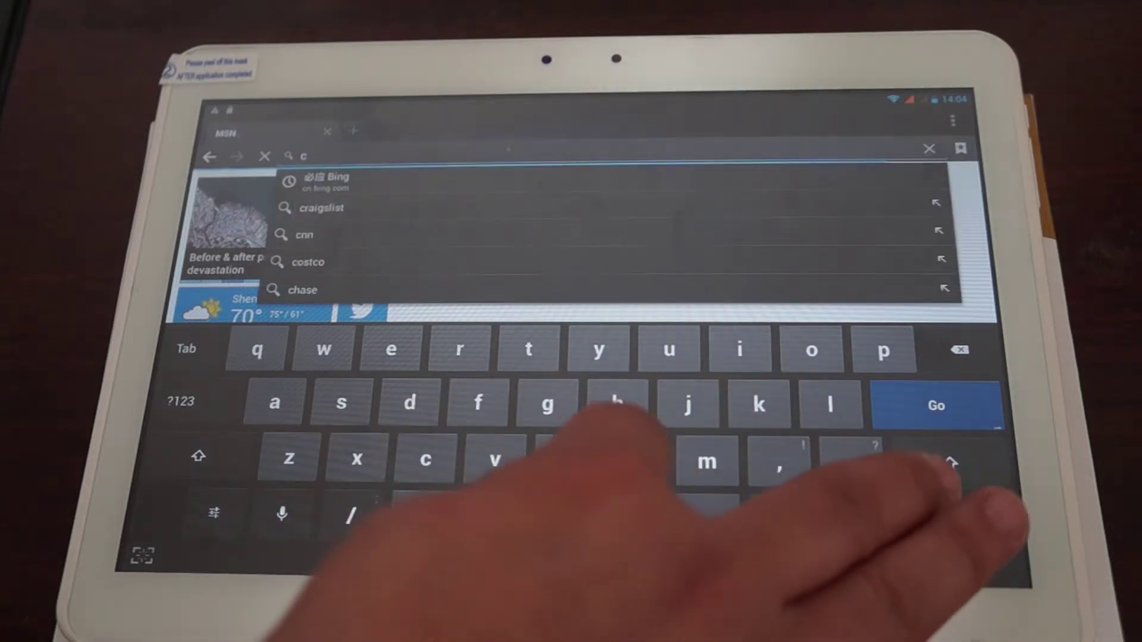
pyautogui.write('nn.com')
pyautogui.press('Return')
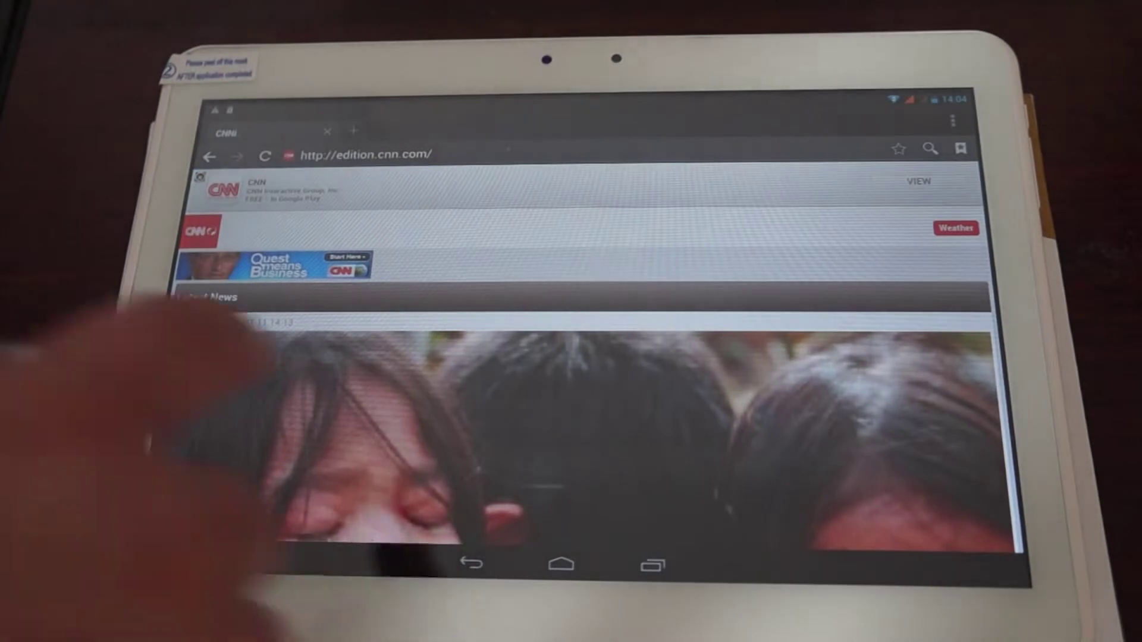
pyautogui.scroll(-5, 572, 401)
pyautogui.scroll(-5, 571, 402)
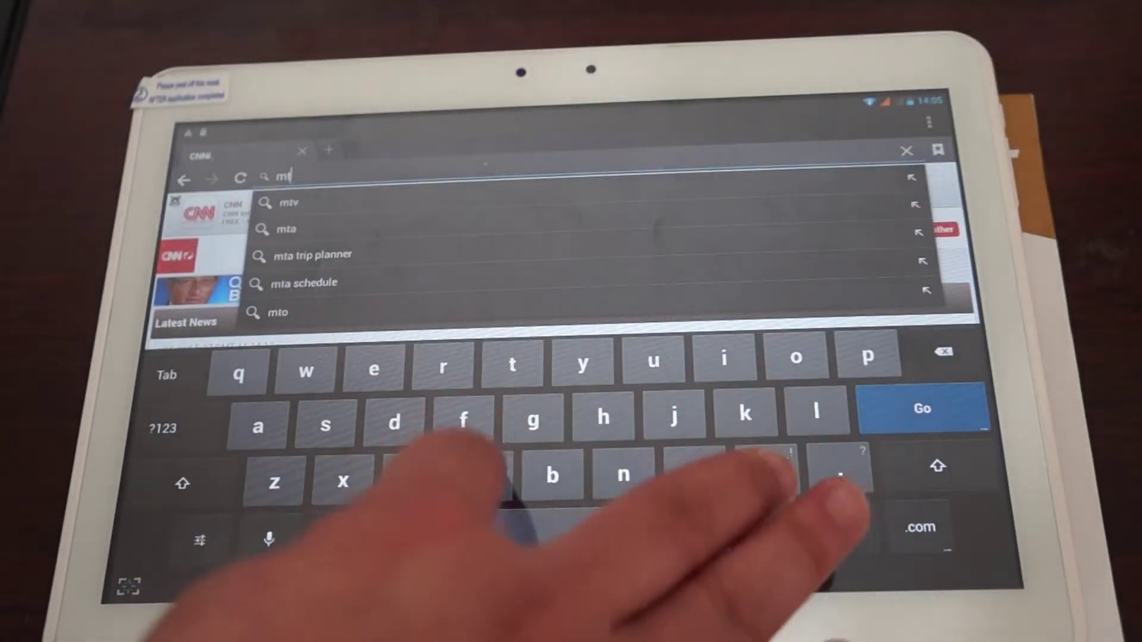
pyautogui.click(919, 408)
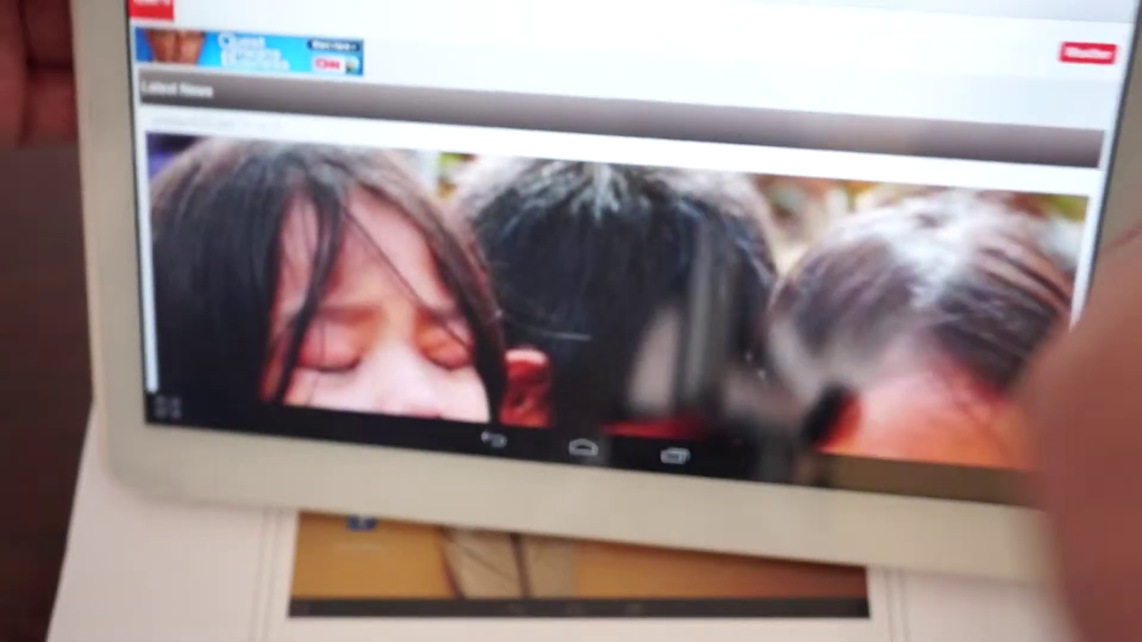
pyautogui.scroll(-5, 571, 321)
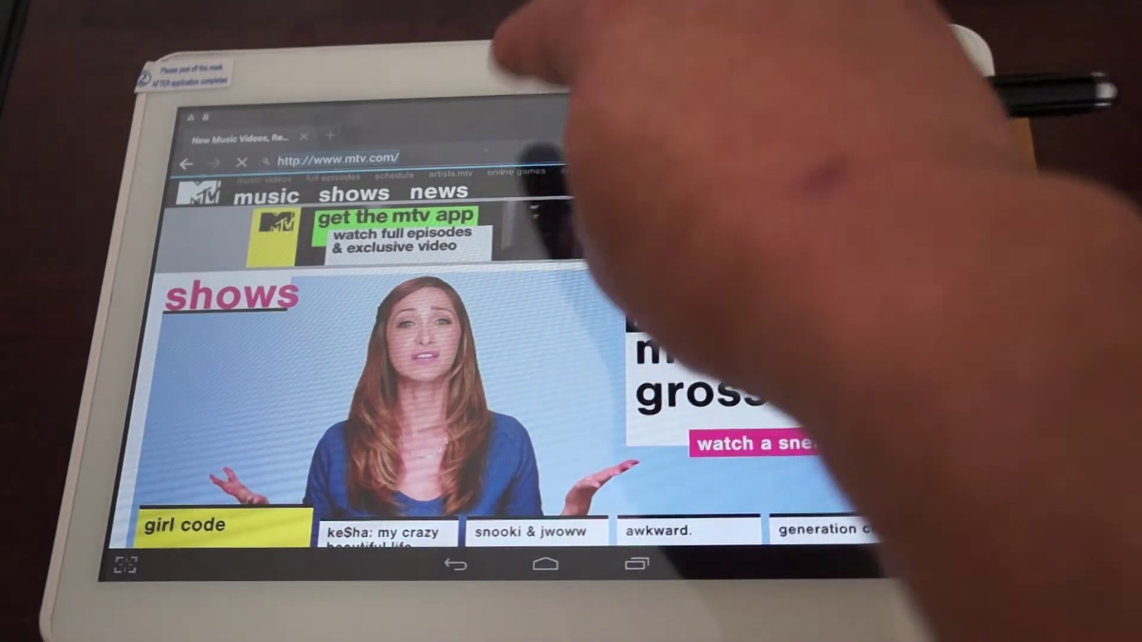
# Step: Load dealsprime.com and decline the switch to the mobile store
pyautogui.click(340, 158)
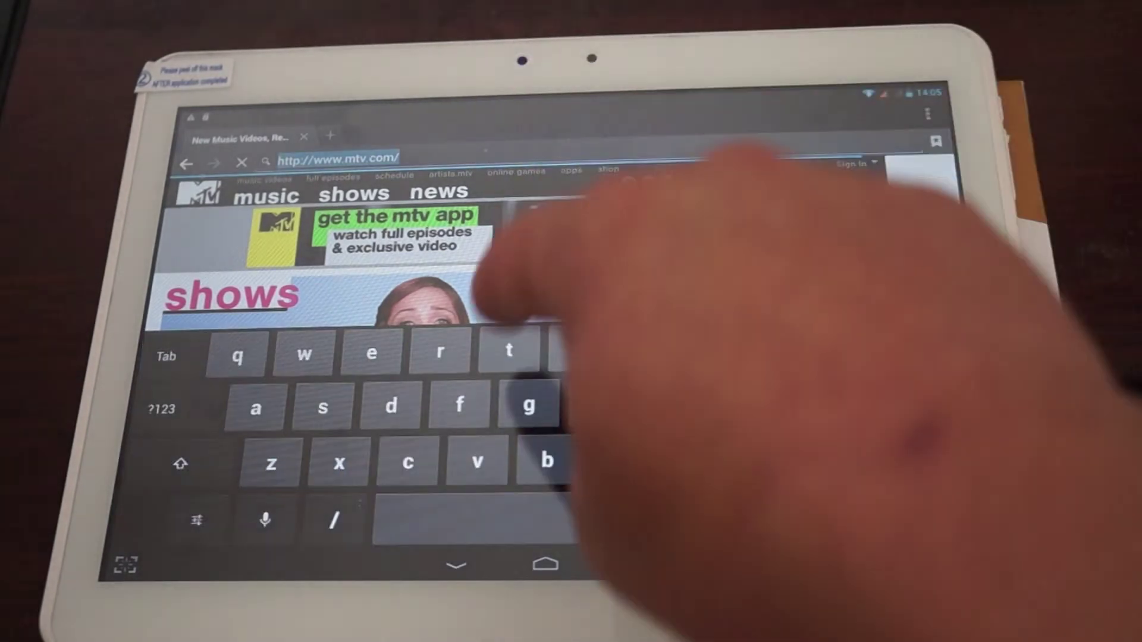
pyautogui.write('dea')
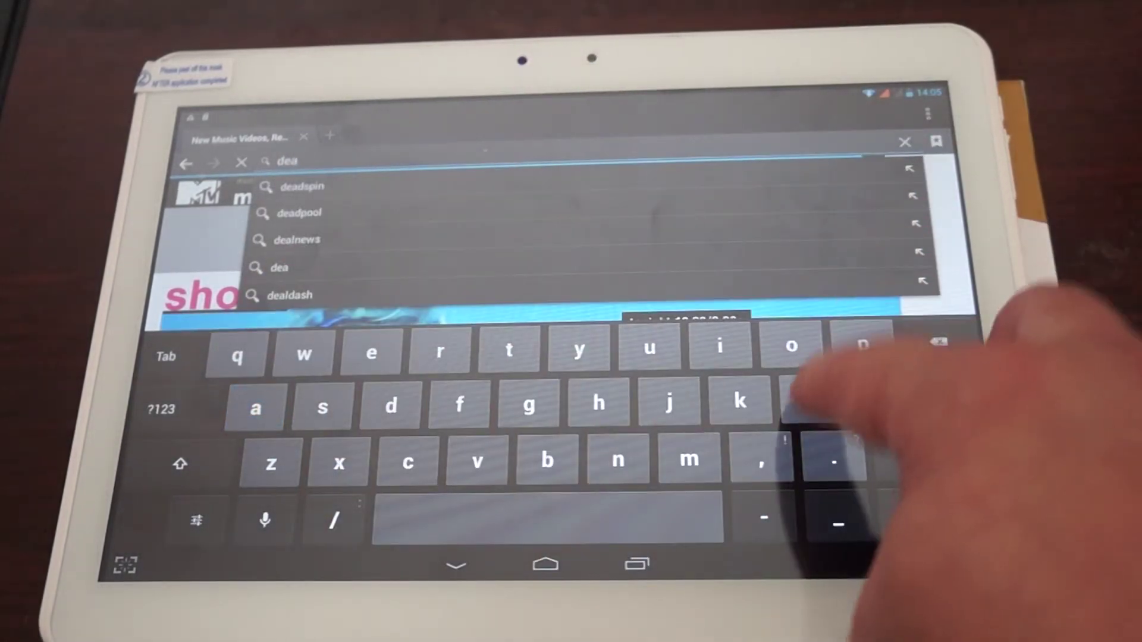
pyautogui.write('lsp')
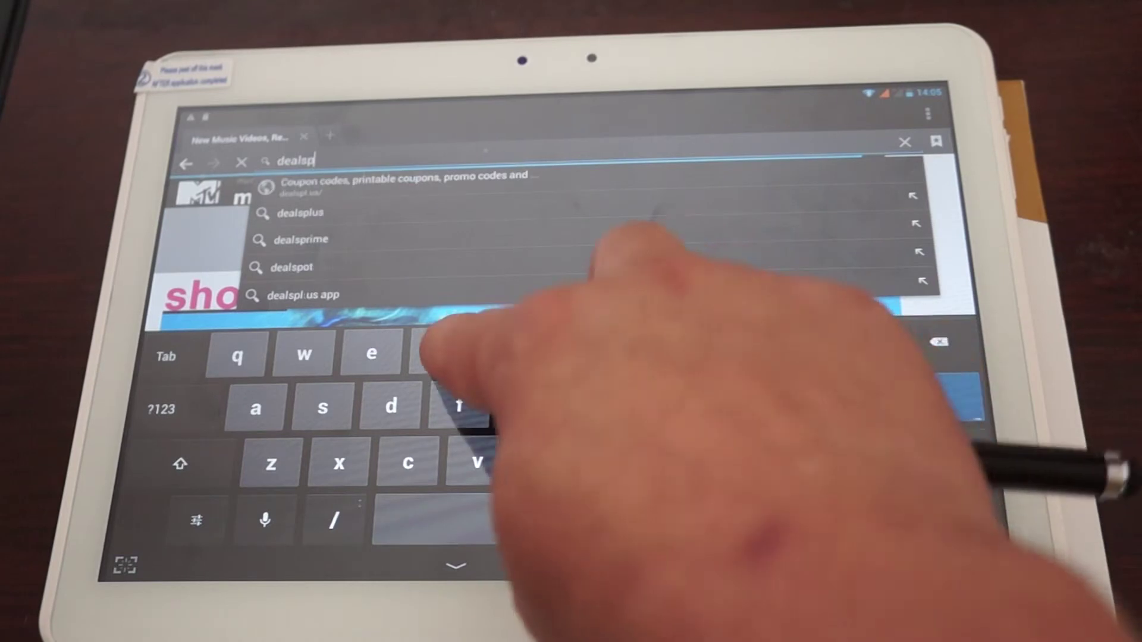
pyautogui.write('rime.com')
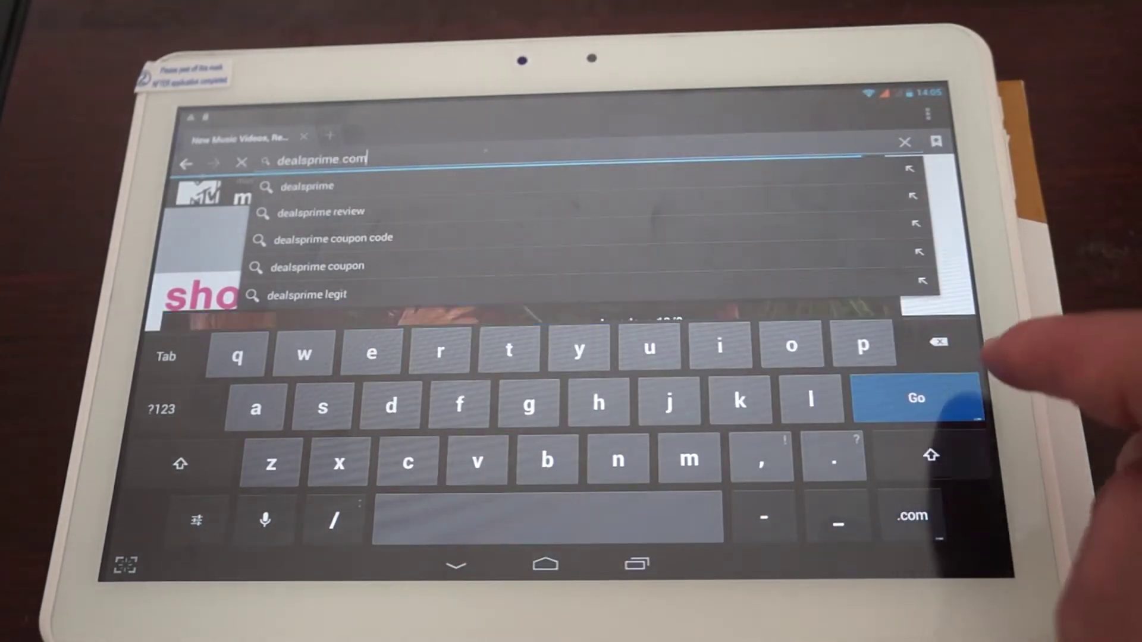
pyautogui.click(892, 401)
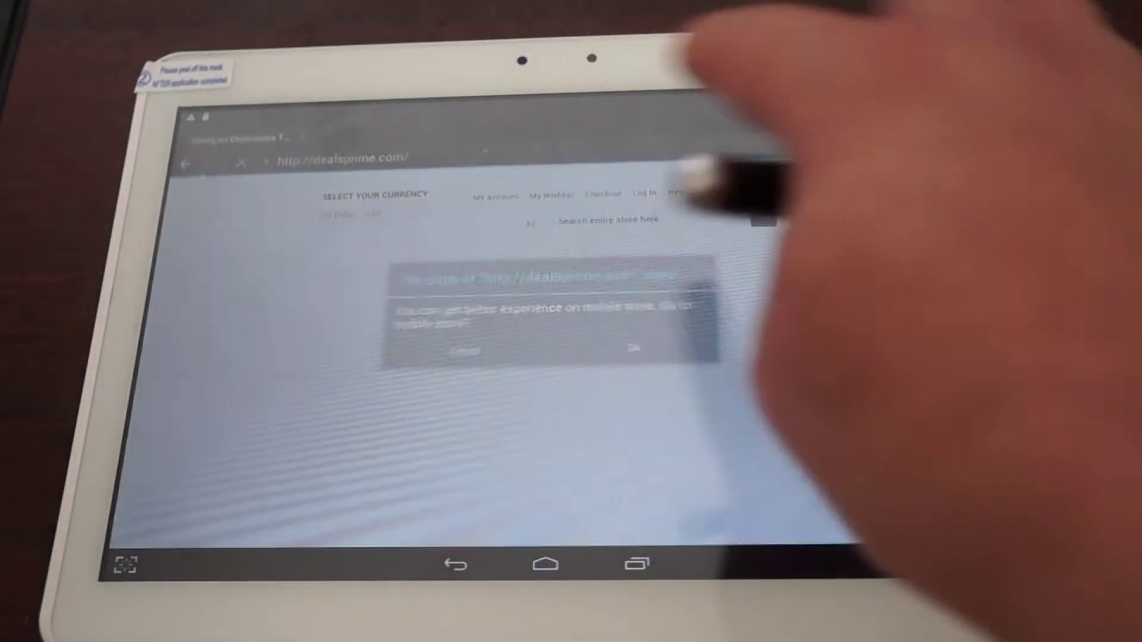
pyautogui.click(612, 349)
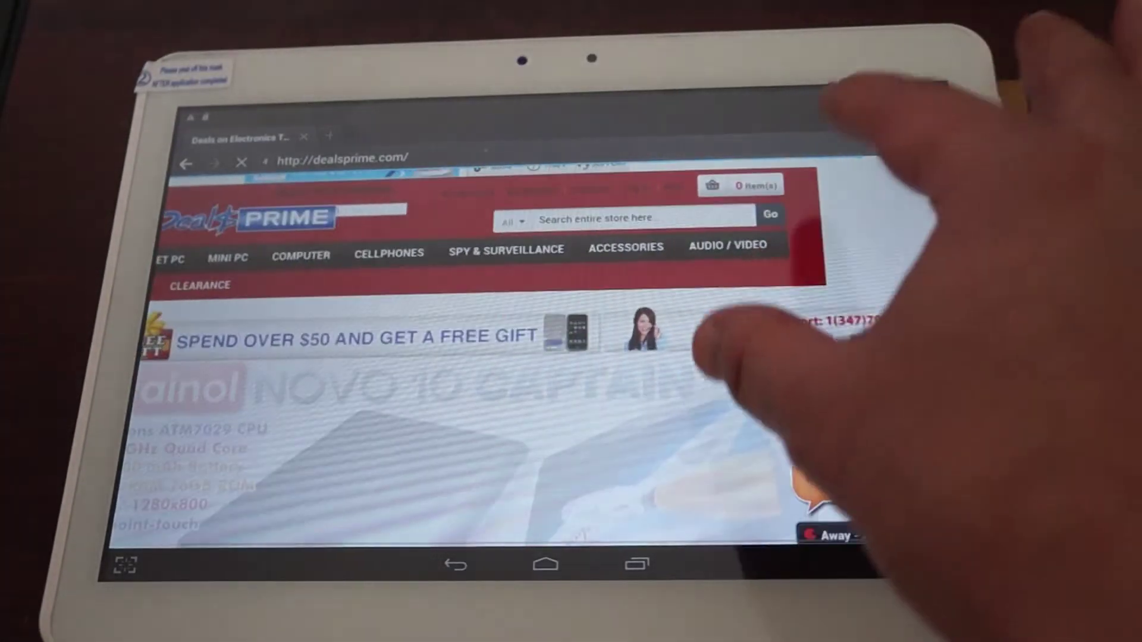
# Step: Search the store for 't10s' and open the Hyundai T10s product page
pyautogui.click(624, 218)
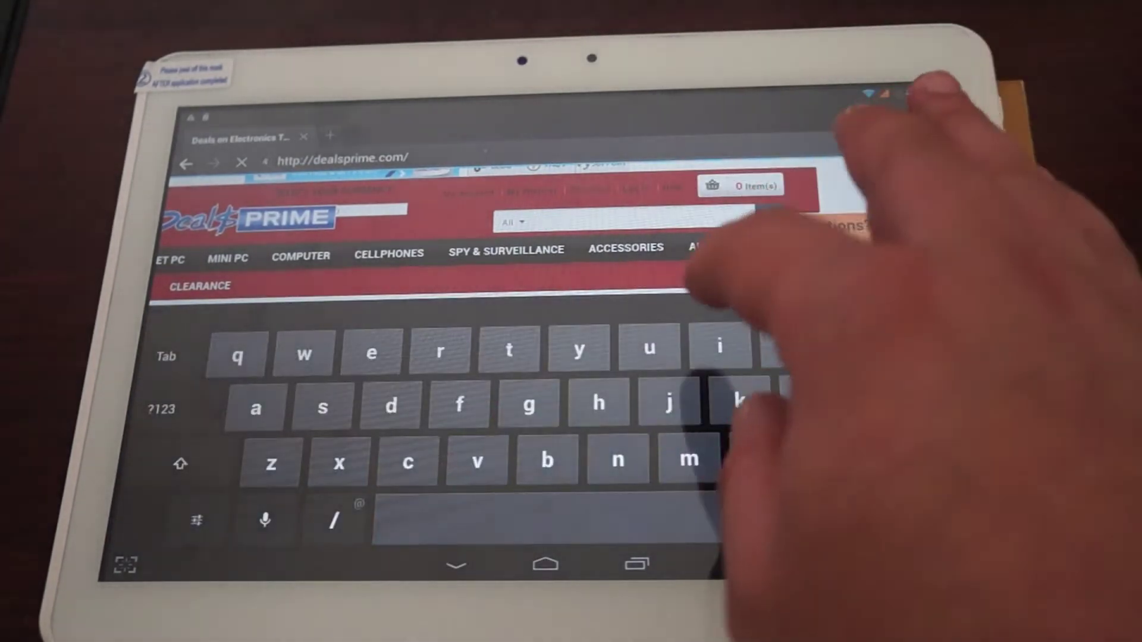
pyautogui.moveTo(678, 223); pyautogui.dragTo(312, 206)
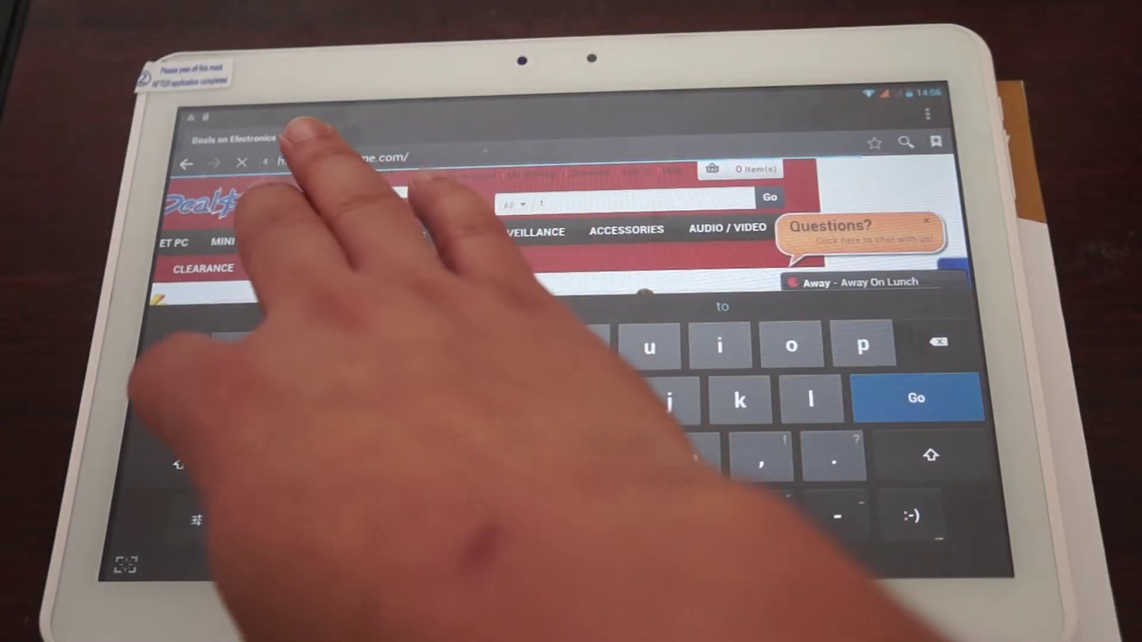
pyautogui.click(162, 408)
pyautogui.click(237, 354)
pyautogui.write('1')
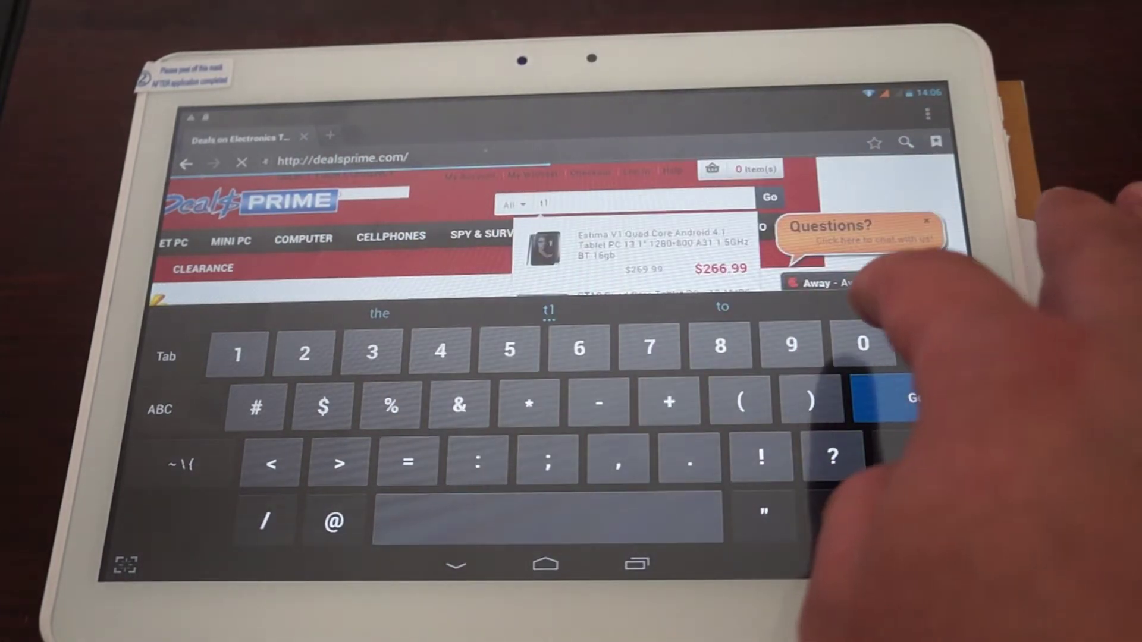
pyautogui.click(863, 346)
pyautogui.click(323, 407)
pyautogui.write('0$')
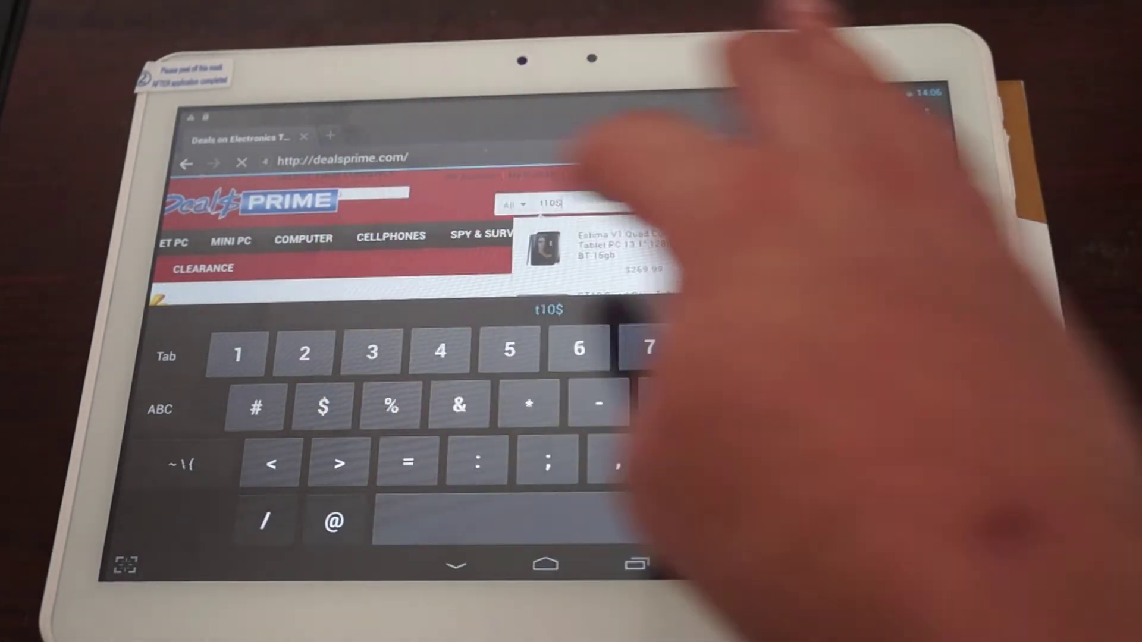
pyautogui.click(938, 344)
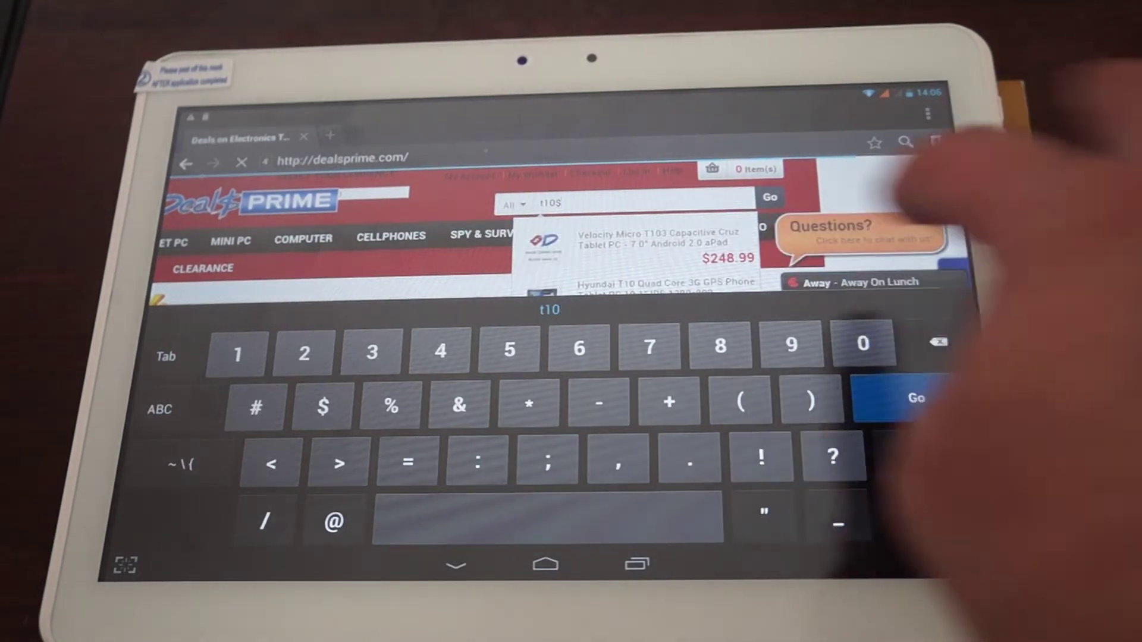
pyautogui.click(938, 343)
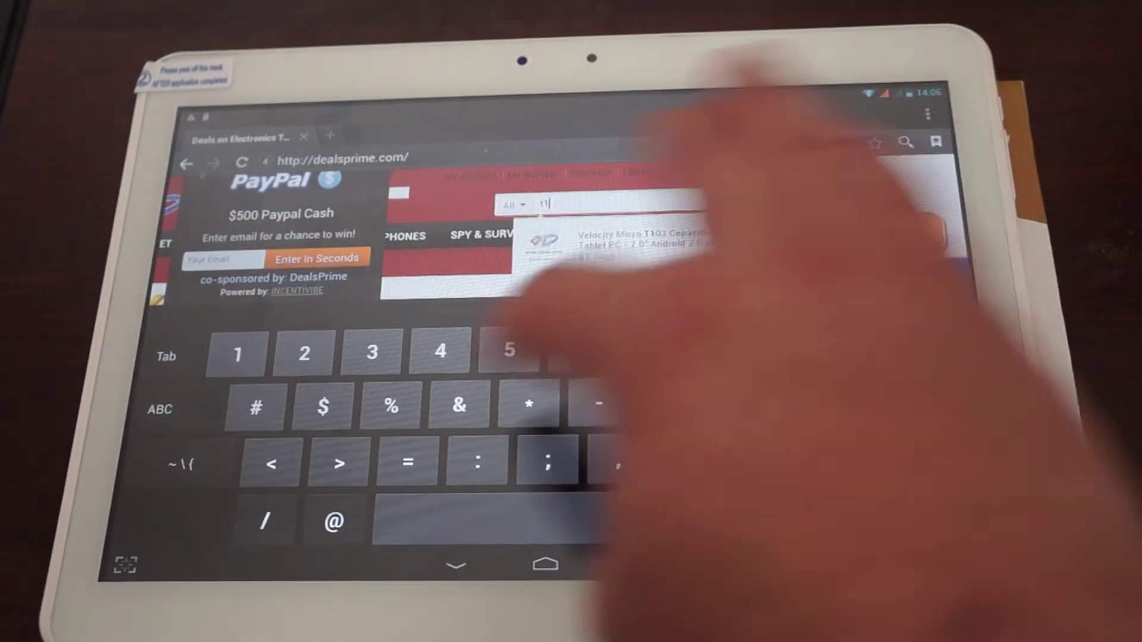
pyautogui.click(861, 351)
pyautogui.click(160, 409)
pyautogui.click(323, 407)
pyautogui.write('0s')
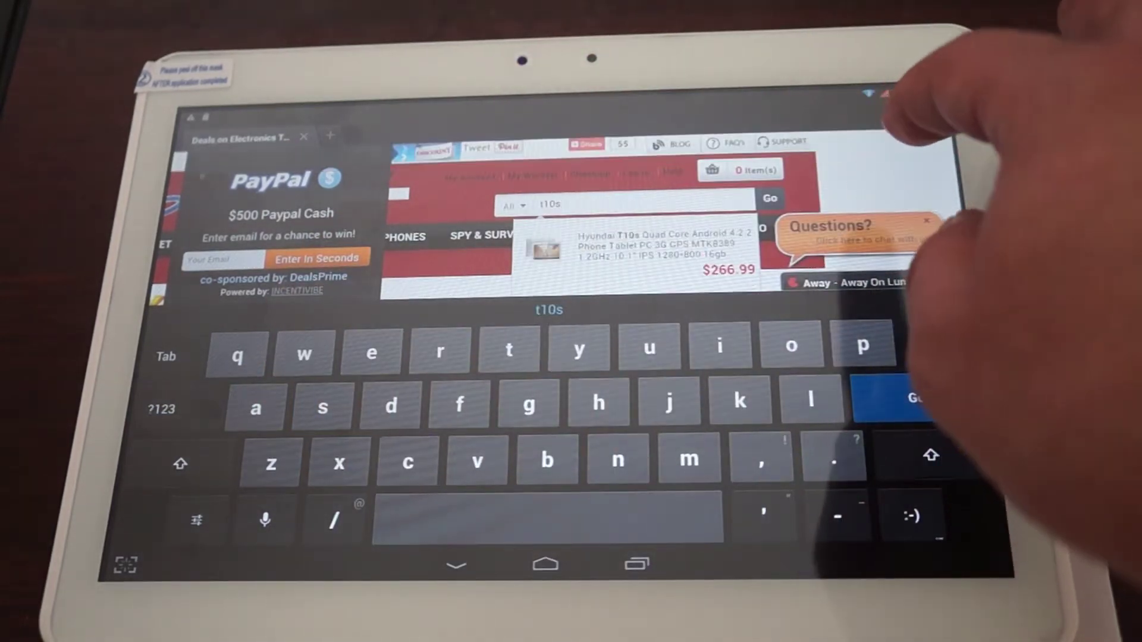
pyautogui.click(664, 248)
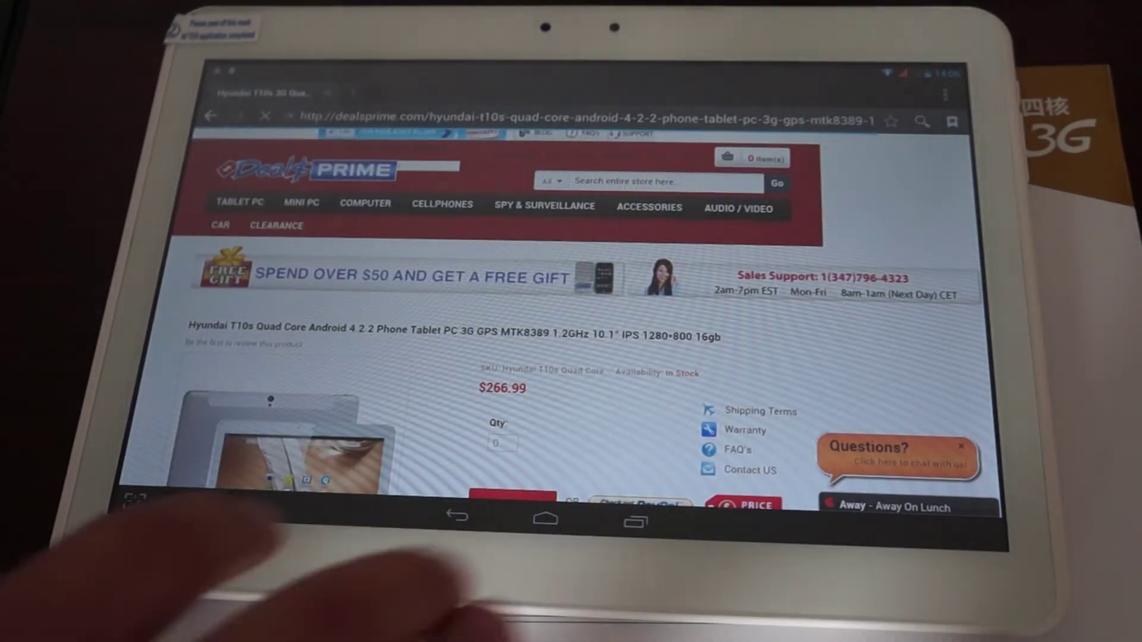
pyautogui.scroll(-2, 571, 358)
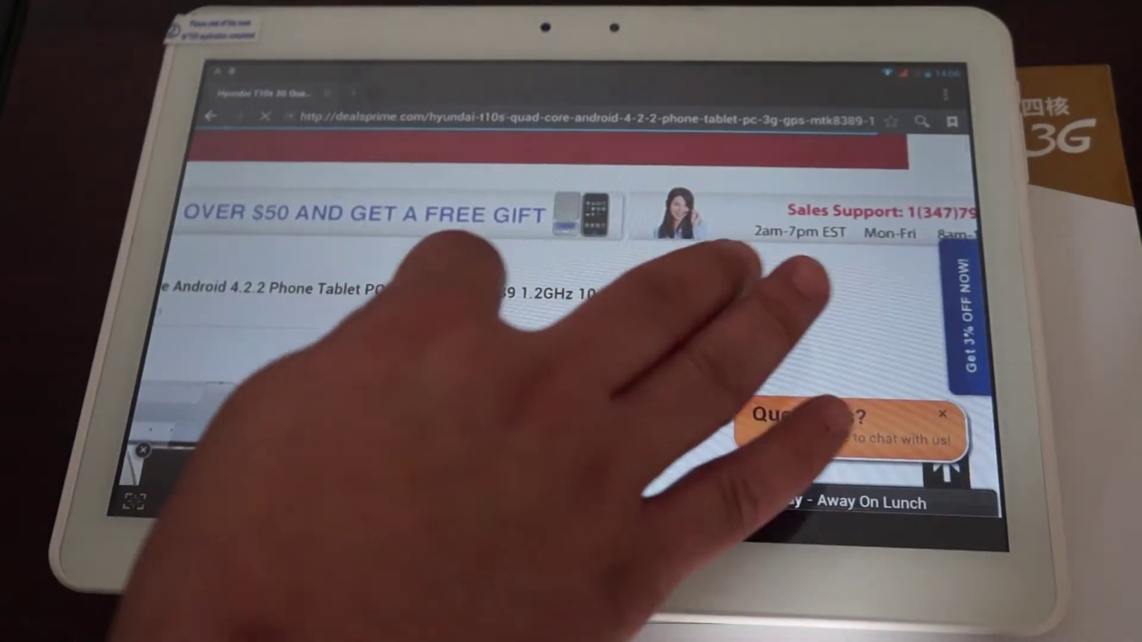
pyautogui.scroll(-2, 572, 357)
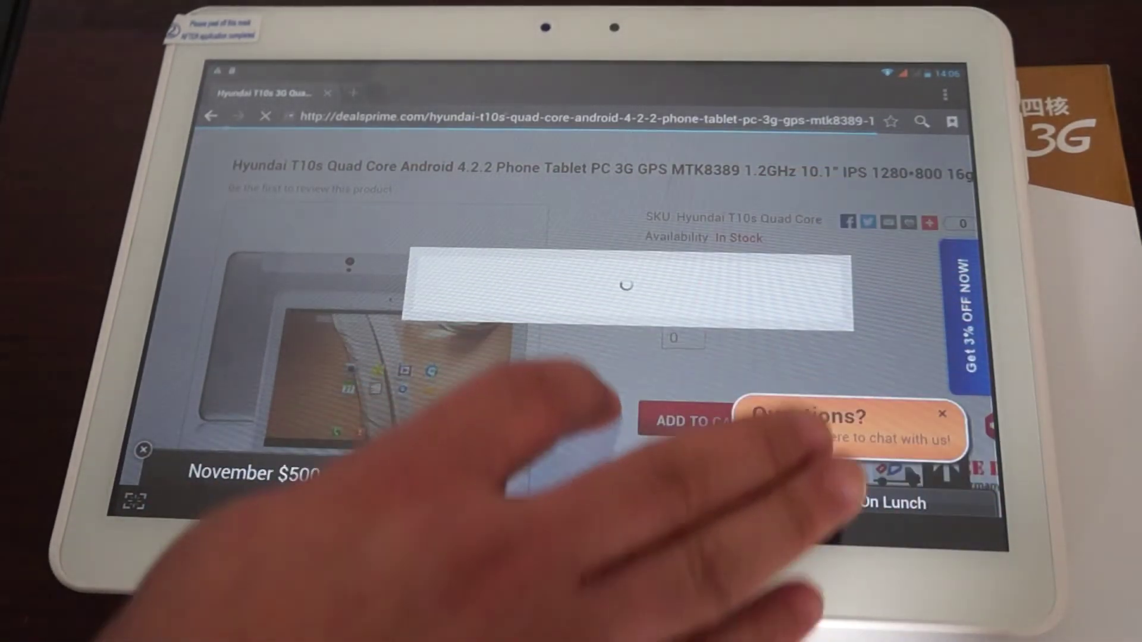
pyautogui.scroll(-2, 571, 402)
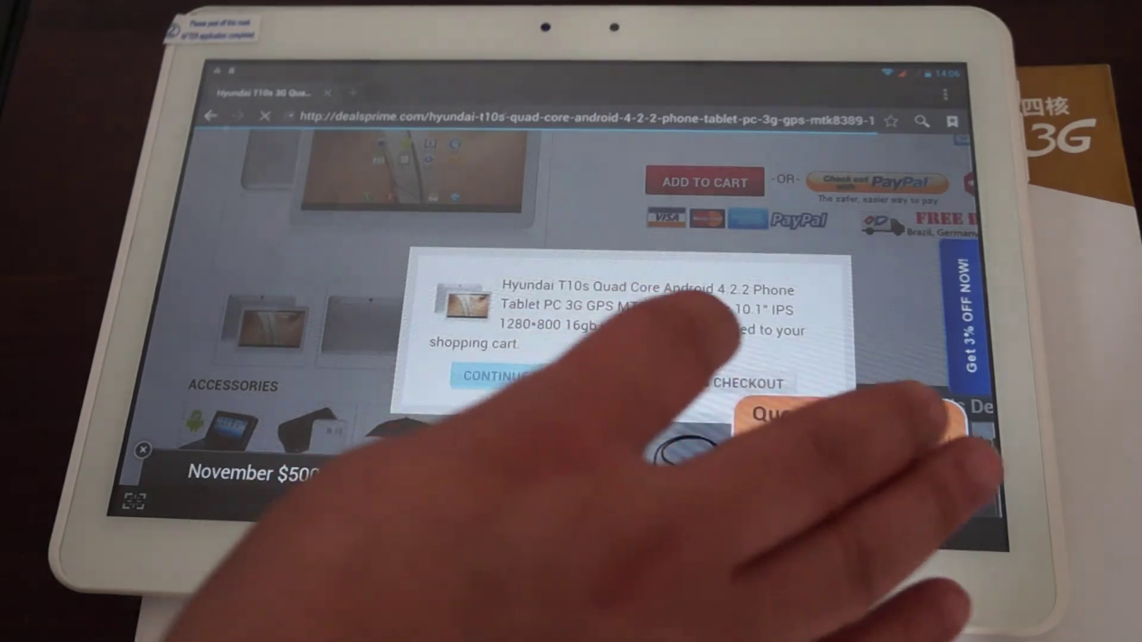
# Step: Dismiss the added-to-cart confirmation with Continue and keep browsing the T10s page
pyautogui.click(500, 376)
pyautogui.scroll(-3, 572, 356)
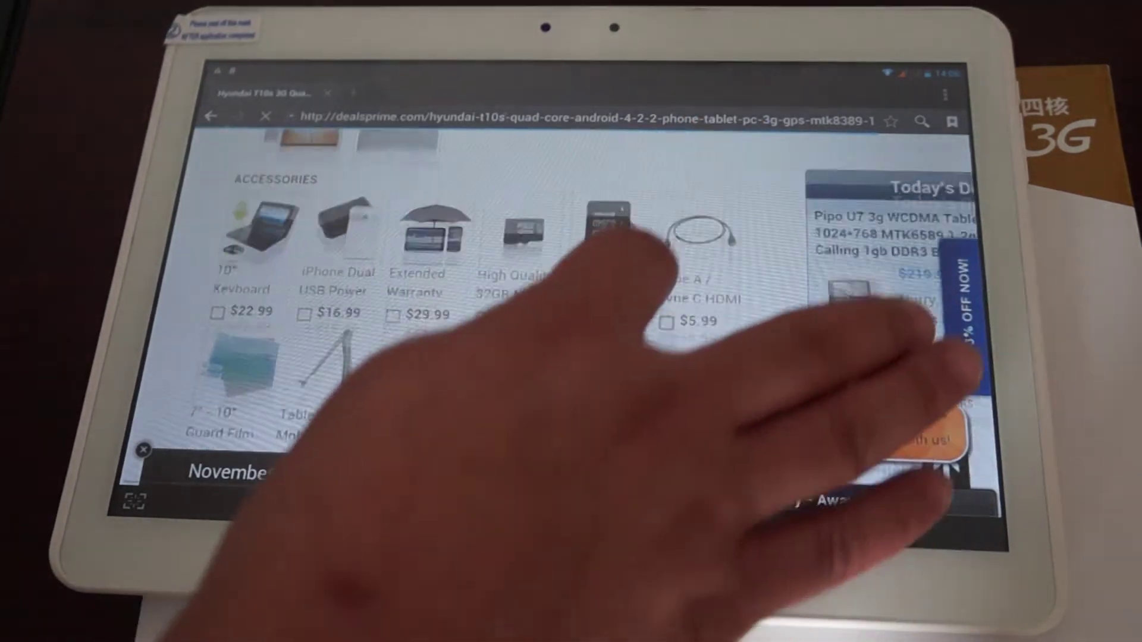
pyautogui.scroll(-2, 571, 357)
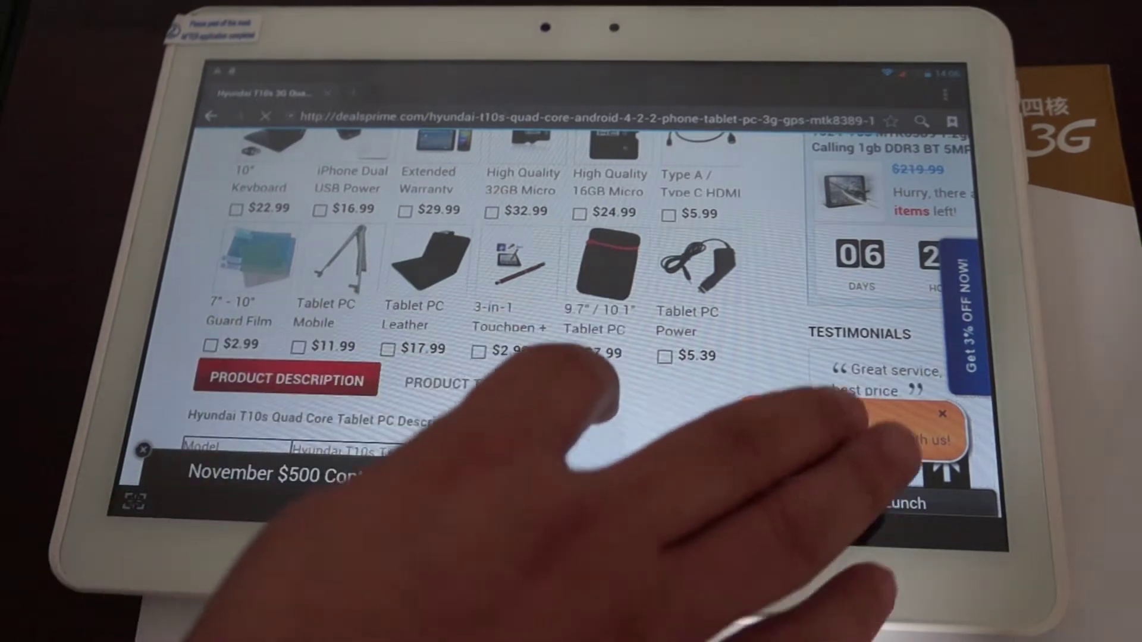
pyautogui.scroll(-2, 571, 357)
pyautogui.scroll(-2, 570, 357)
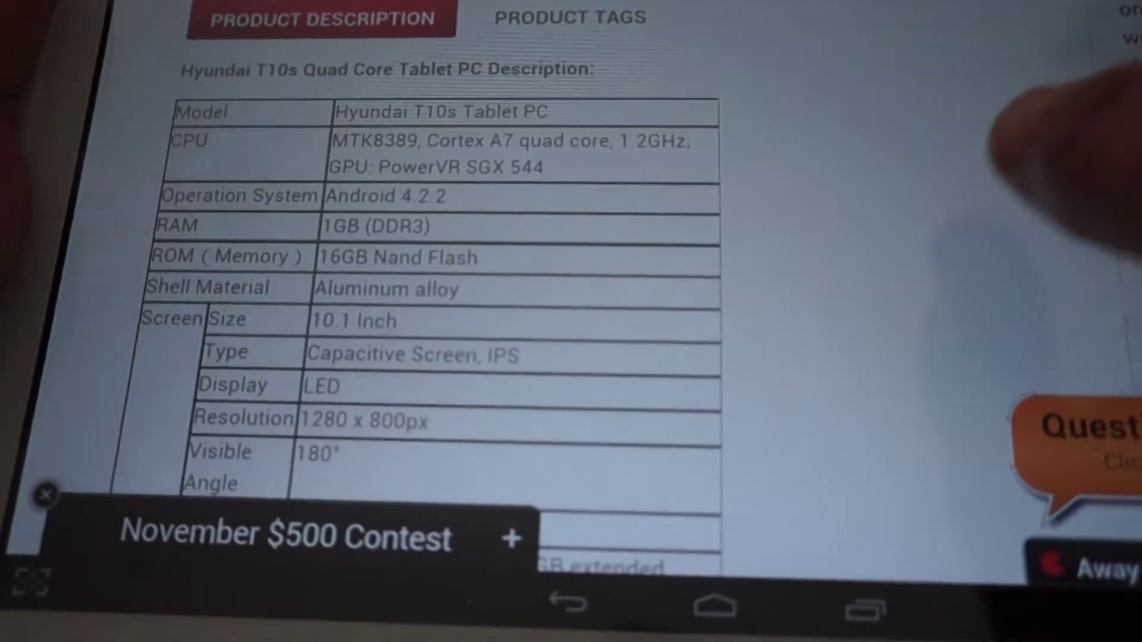
pyautogui.scroll(-2, 571, 357)
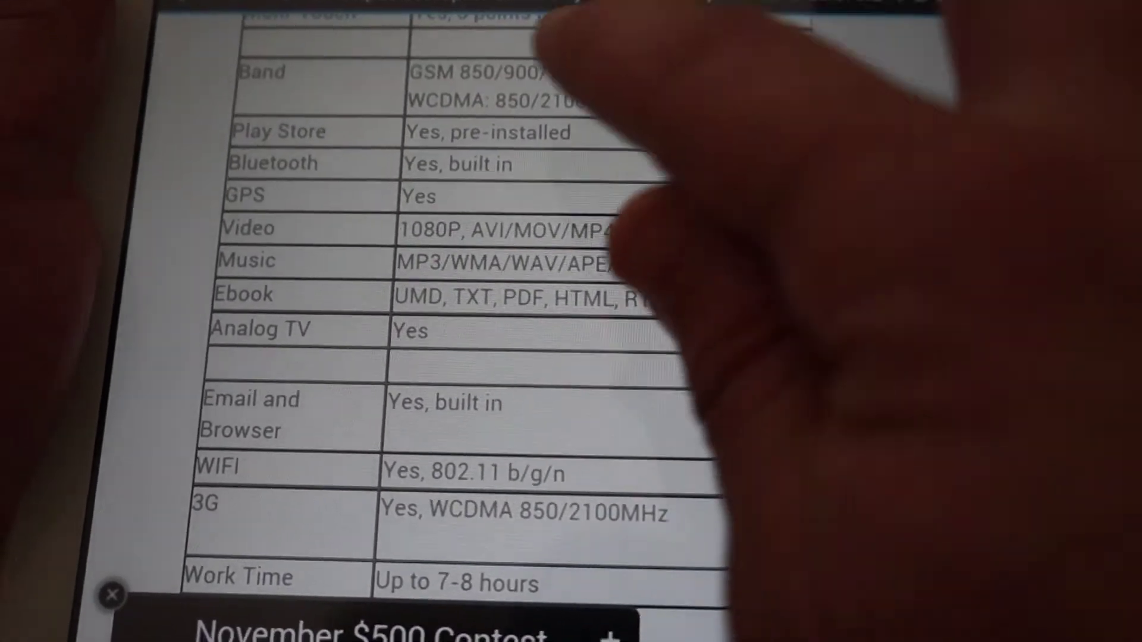
pyautogui.scroll(2, 982, 357)
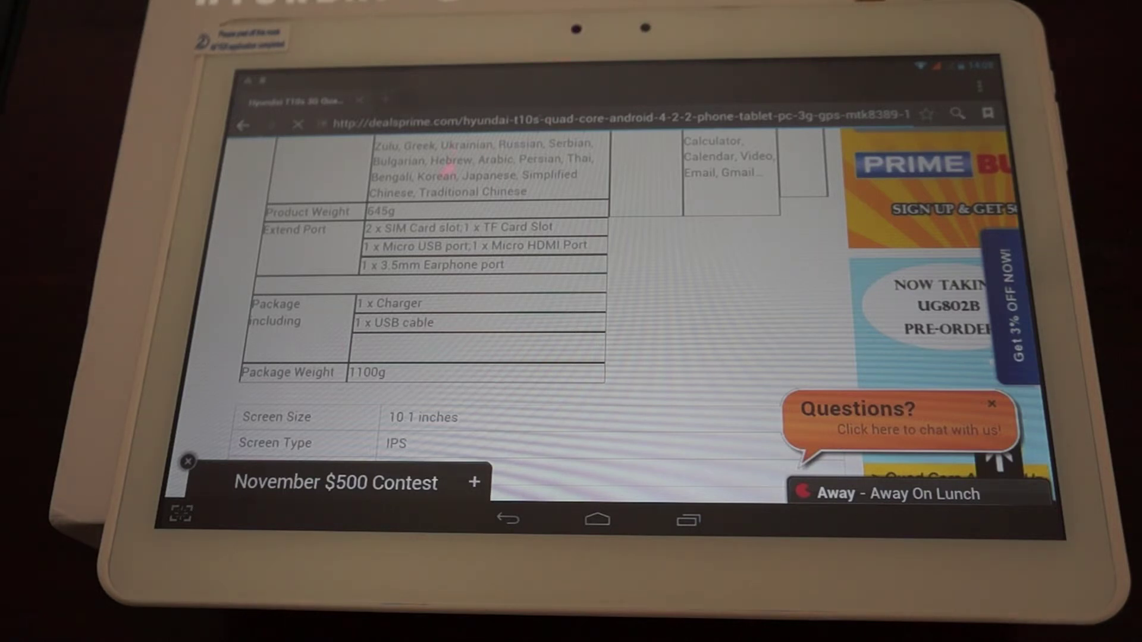
pyautogui.scroll(-5, 499, 313)
pyautogui.scroll(-5, 499, 313)
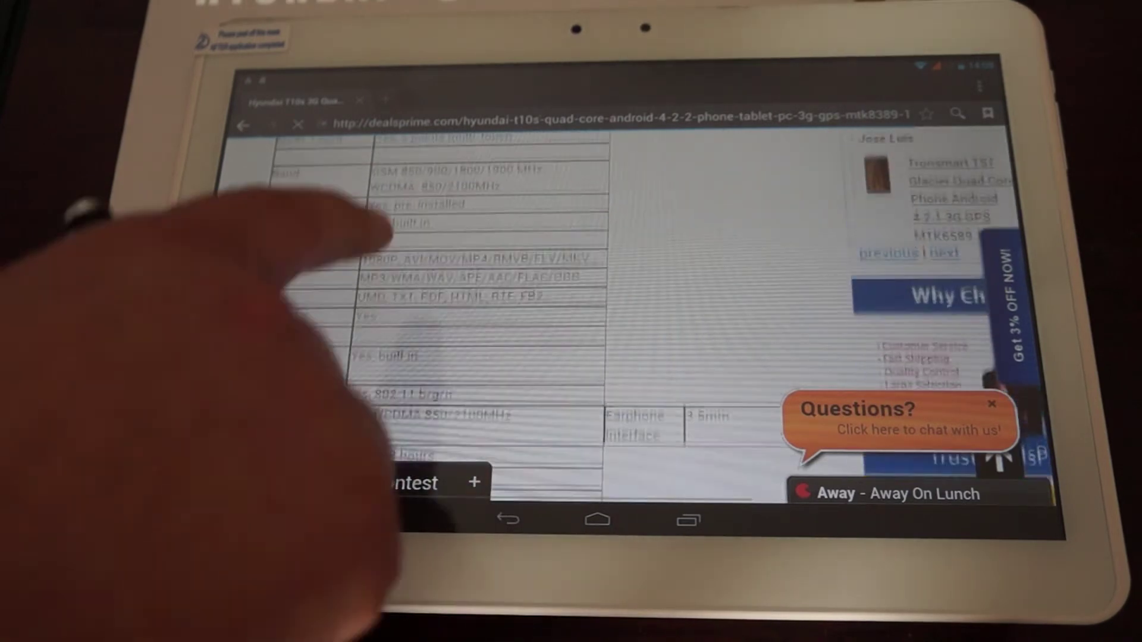
pyautogui.scroll(10, 500, 312)
pyautogui.scroll(10, 500, 312)
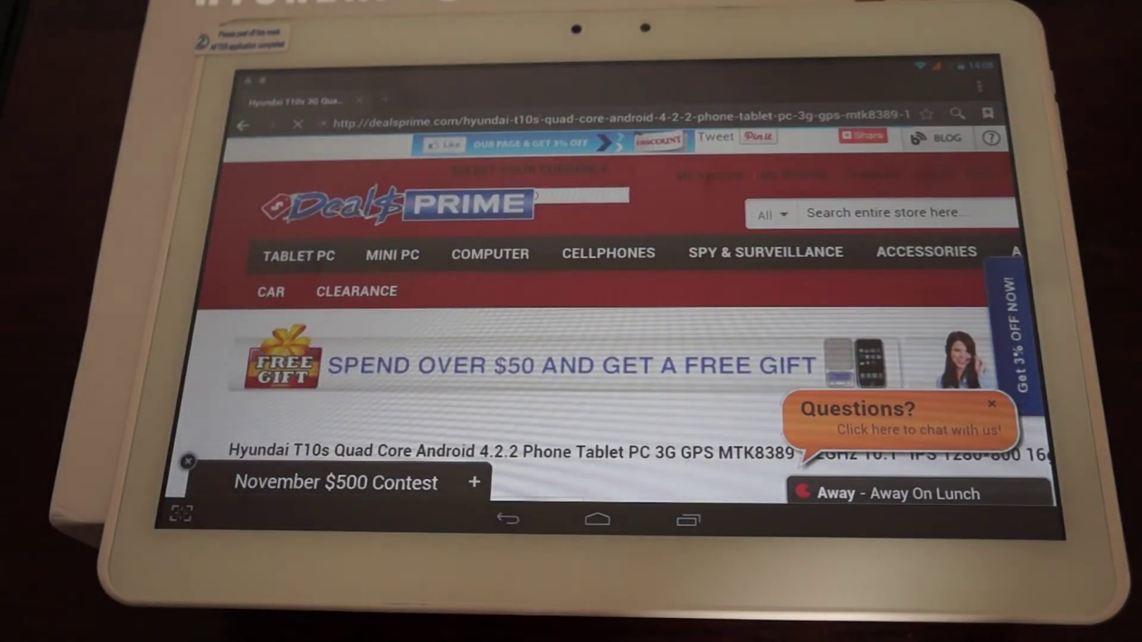